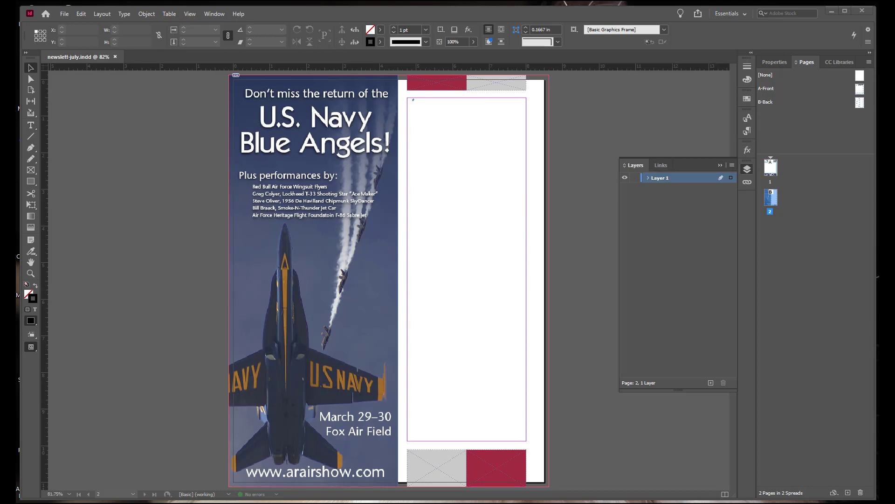
# Step: Go to page 1 and choose apollo-history.doc for placing, with Show Import Options on and Replace Selected Item off
pyautogui.doubleClick(770, 169)
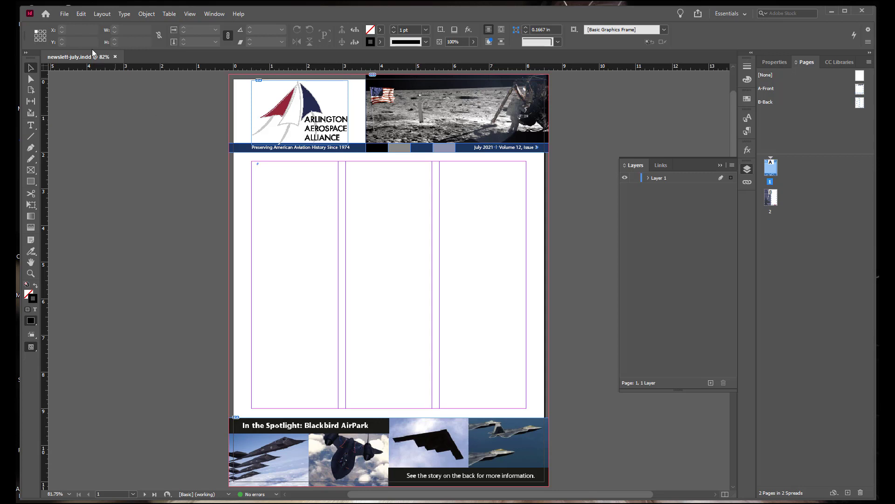
pyautogui.click(64, 14)
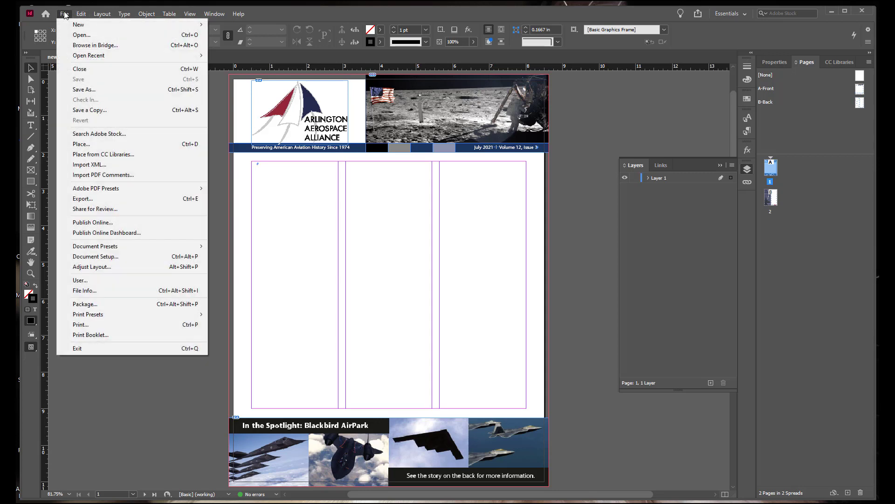
pyautogui.click(81, 144)
pyautogui.click(444, 115)
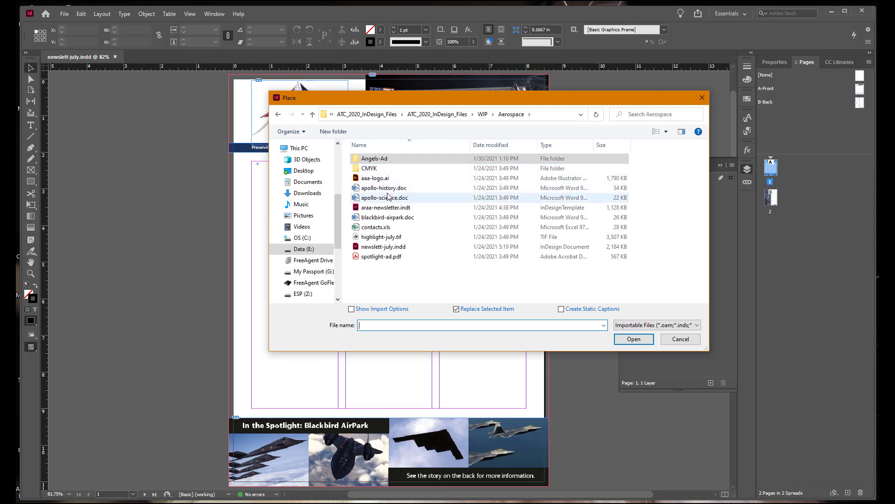
pyautogui.click(380, 188)
pyautogui.click(352, 310)
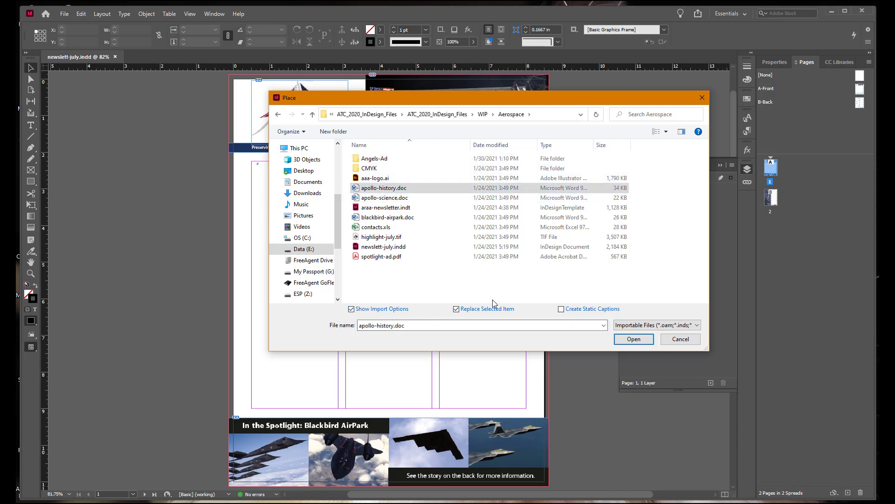
pyautogui.click(458, 310)
pyautogui.click(633, 339)
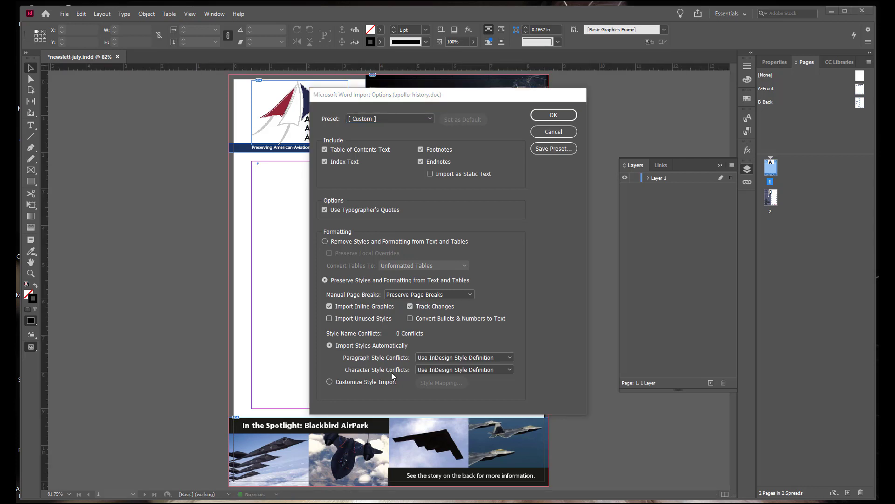
# Step: Set paragraph and character style conflicts to Auto Rename, and place the imported text in page 1's three-column frame
pyautogui.click(510, 357)
pyautogui.click(481, 387)
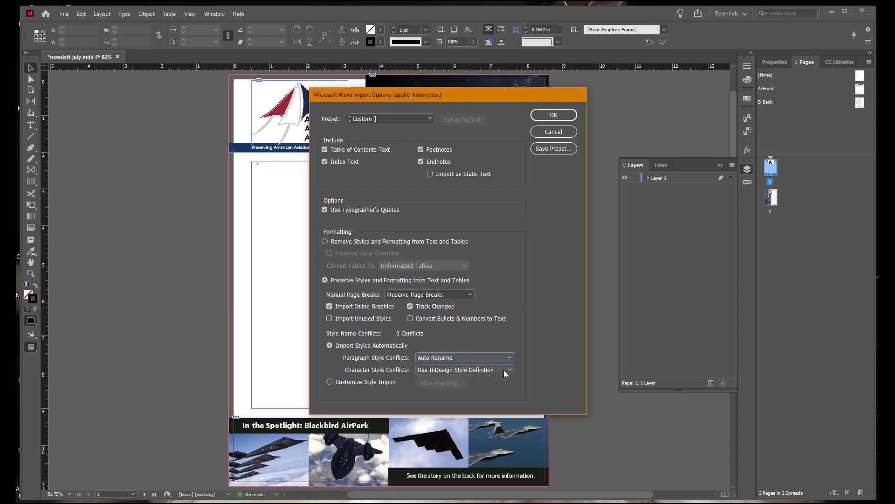
pyautogui.click(503, 397)
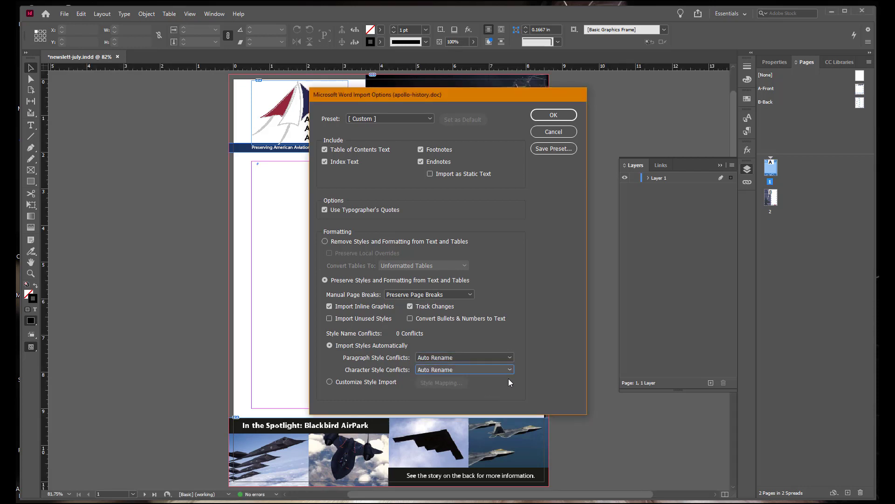
pyautogui.click(572, 115)
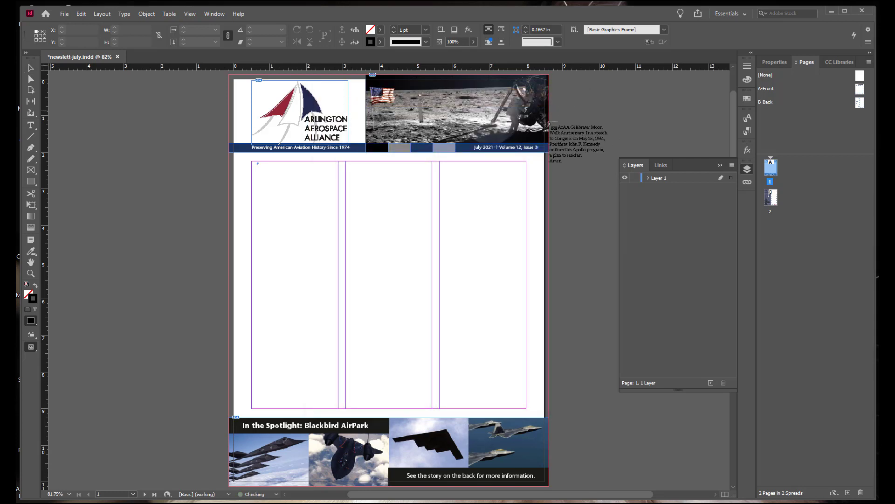
pyautogui.click(458, 167)
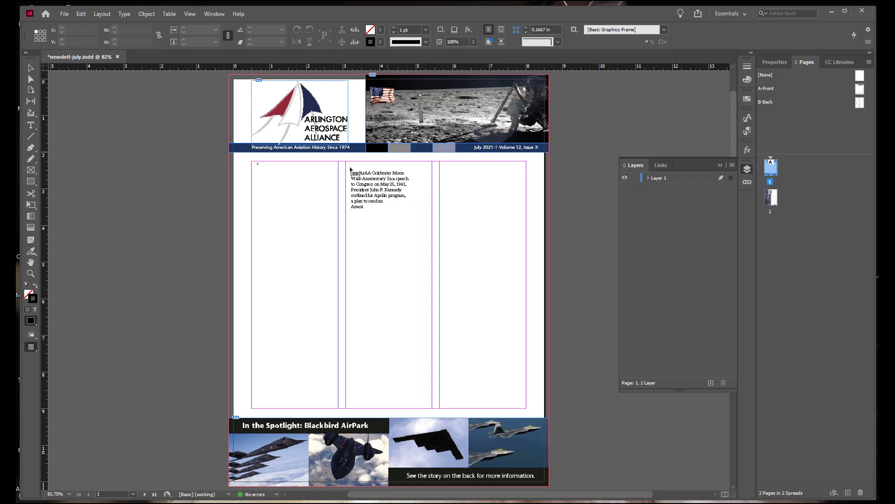
pyautogui.click(281, 180)
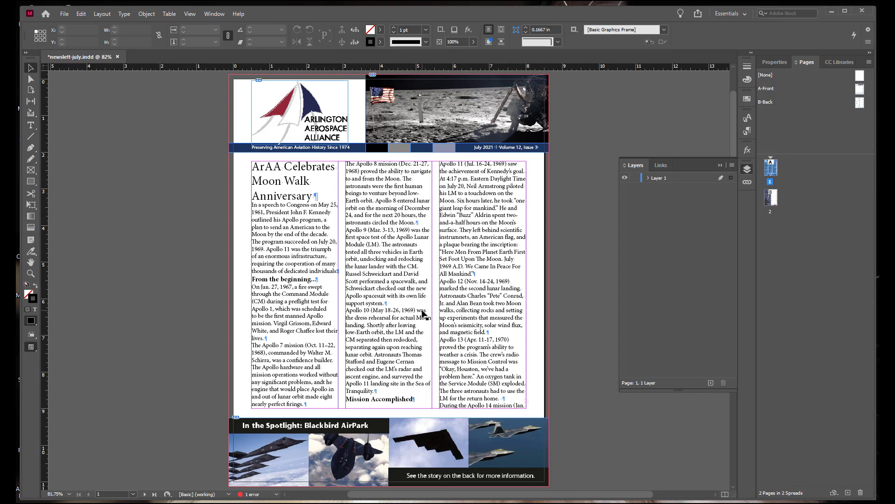
# Step: Display the document's list of paragraph styles
pyautogui.click(747, 131)
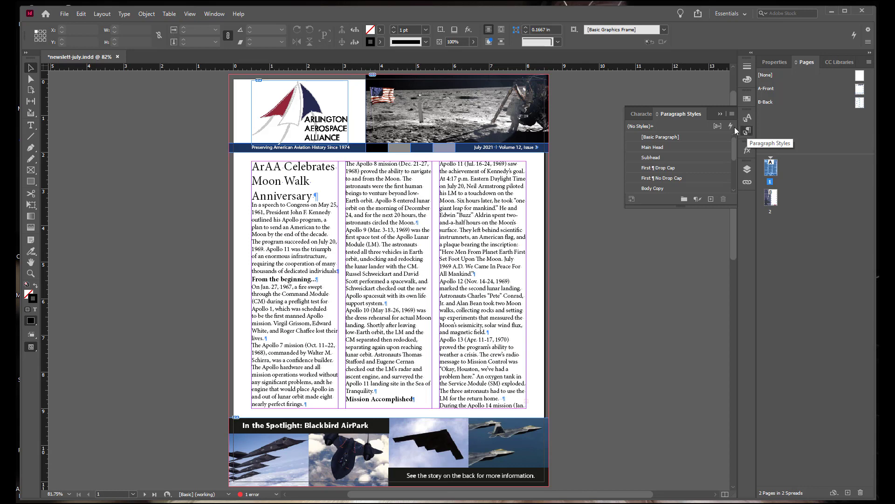
pyautogui.click(214, 14)
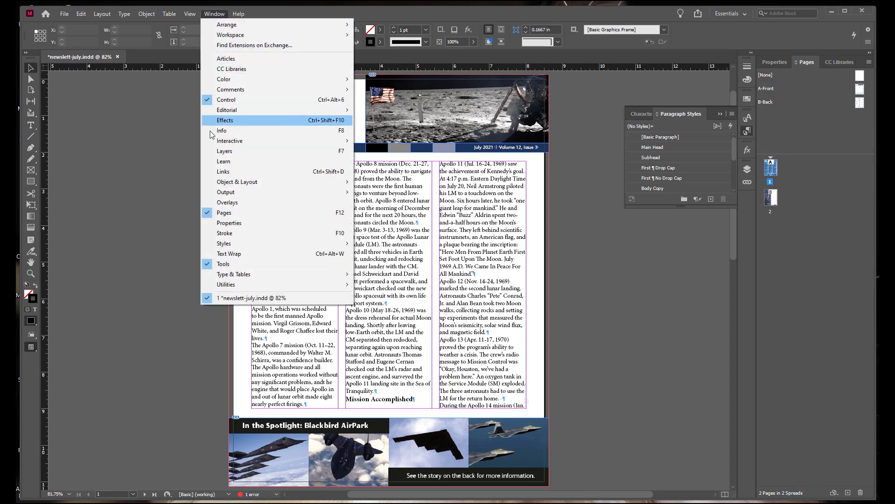
pyautogui.moveTo(235, 247)
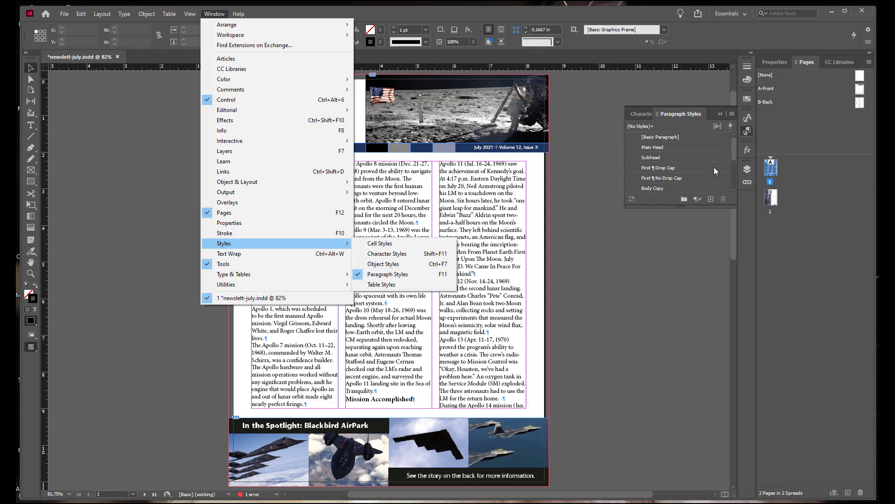
pyautogui.click(672, 197)
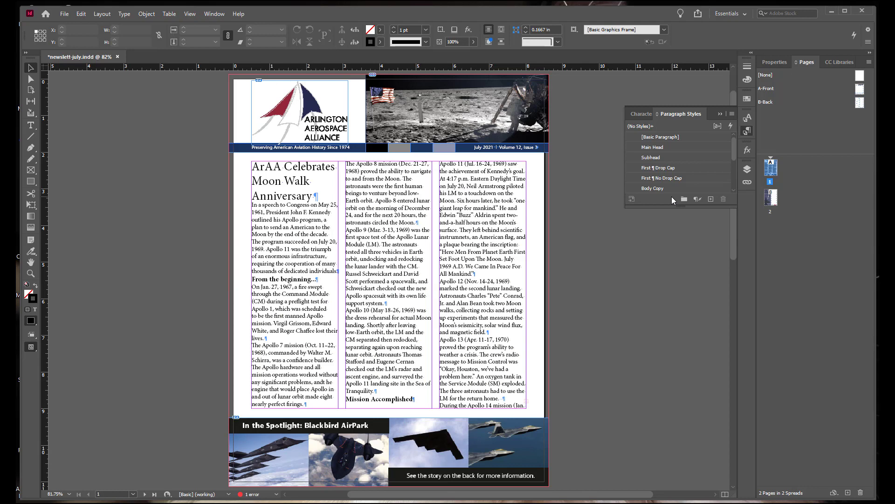
# Step: Enlarge the paragraph styles list and apply the Main Head style to the article's headline
pyautogui.click(287, 167)
pyautogui.doubleClick(287, 167)
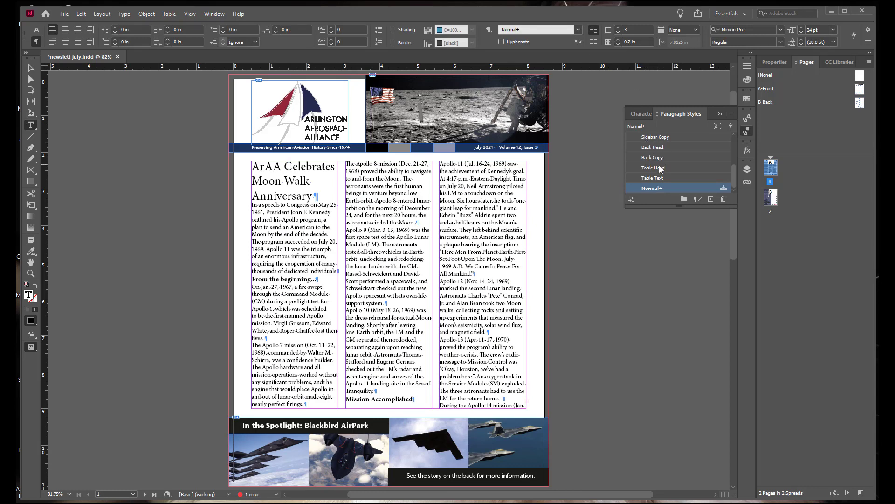
pyautogui.moveTo(733, 170); pyautogui.dragTo(734, 158)
pyautogui.moveTo(683, 206); pyautogui.dragTo(674, 296)
pyautogui.click(676, 148)
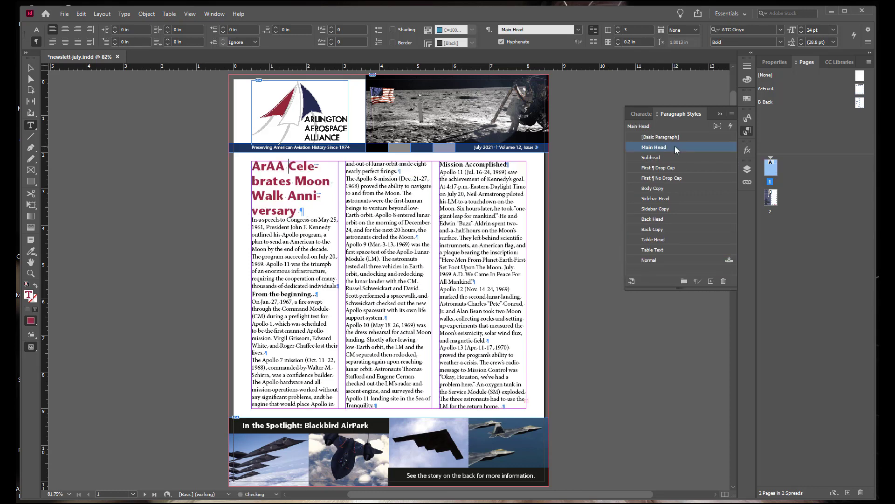
# Step: Apply First ¶ Drop Cap to the article's opening paragraph and Subhead to the "From the beginning..." heading
pyautogui.click(277, 230)
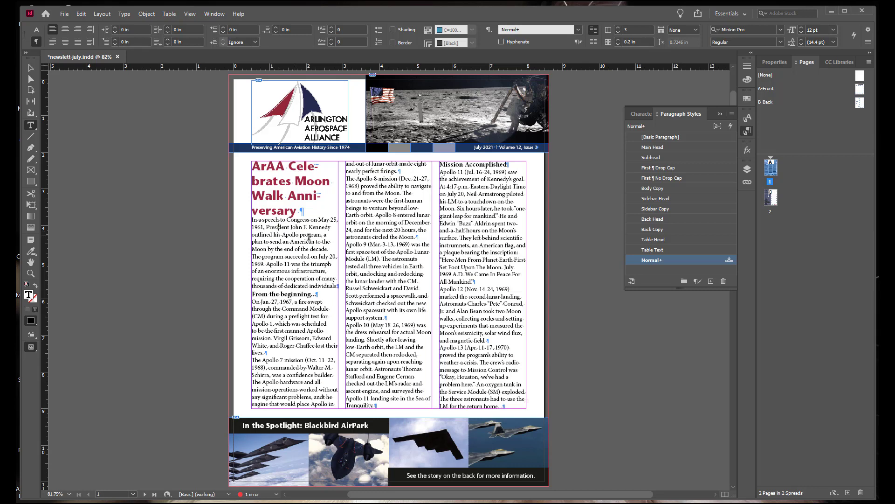
pyautogui.click(676, 168)
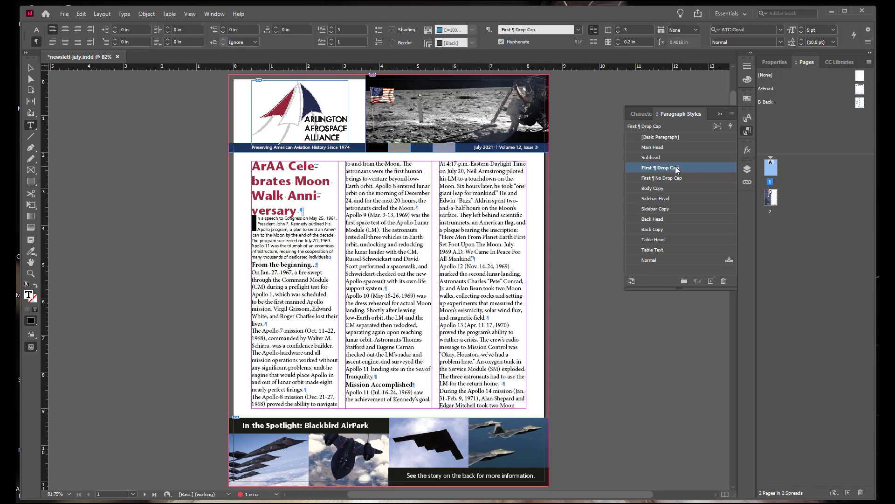
pyautogui.click(330, 255)
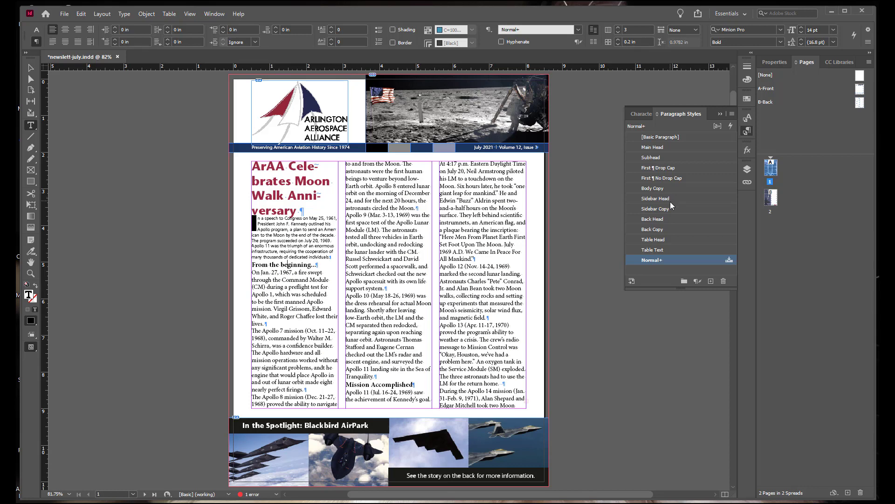
pyautogui.click(677, 156)
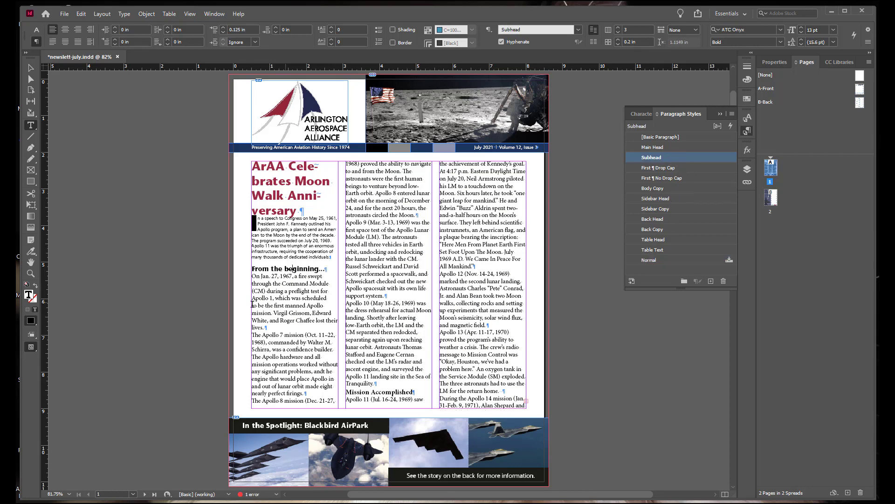
# Step: Apply First ¶ No Drop Cap to the paragraph under "From the beginning..." and Body Copy to the Apollo 7 through Apollo 10 paragraphs
pyautogui.click(285, 291)
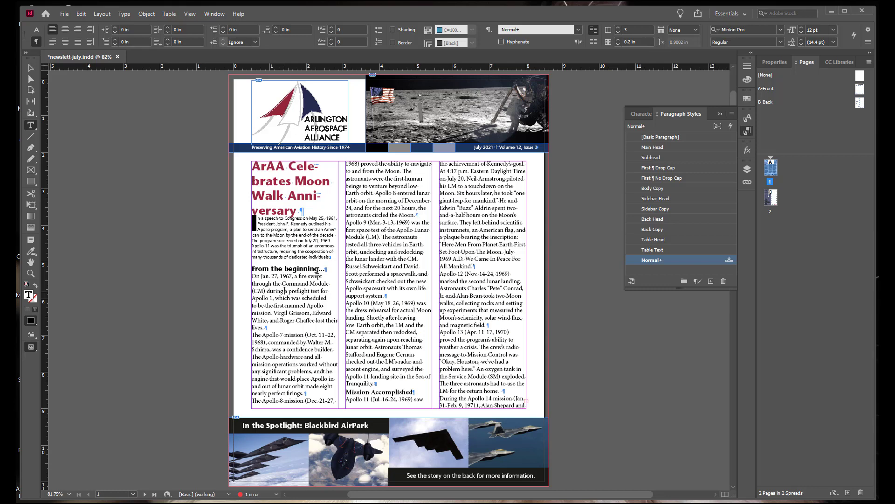
pyautogui.click(678, 180)
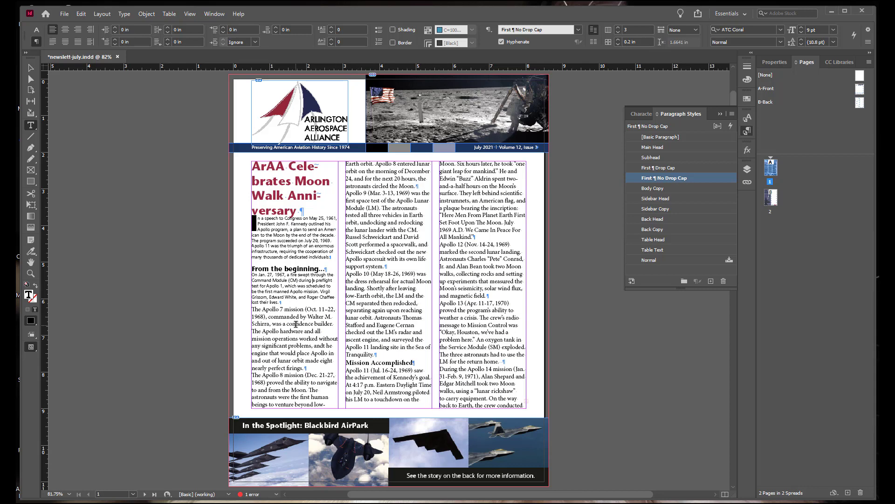
pyautogui.moveTo(295, 332); pyautogui.dragTo(391, 346)
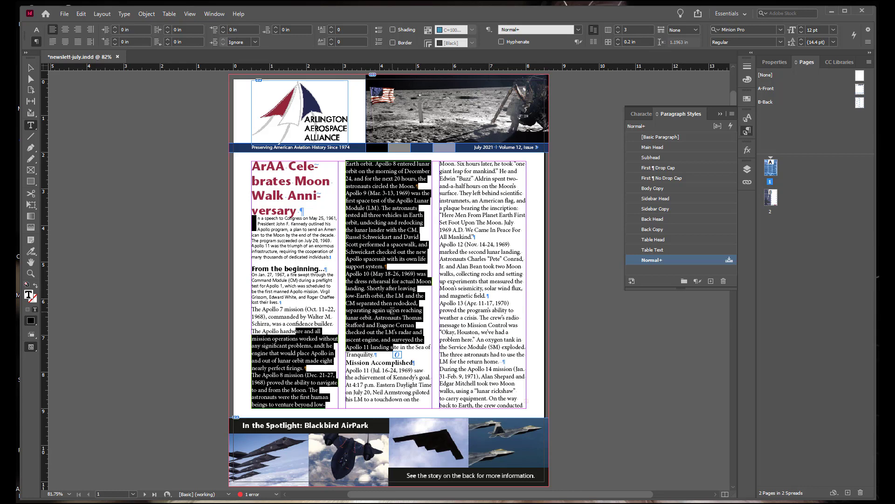
pyautogui.click(662, 188)
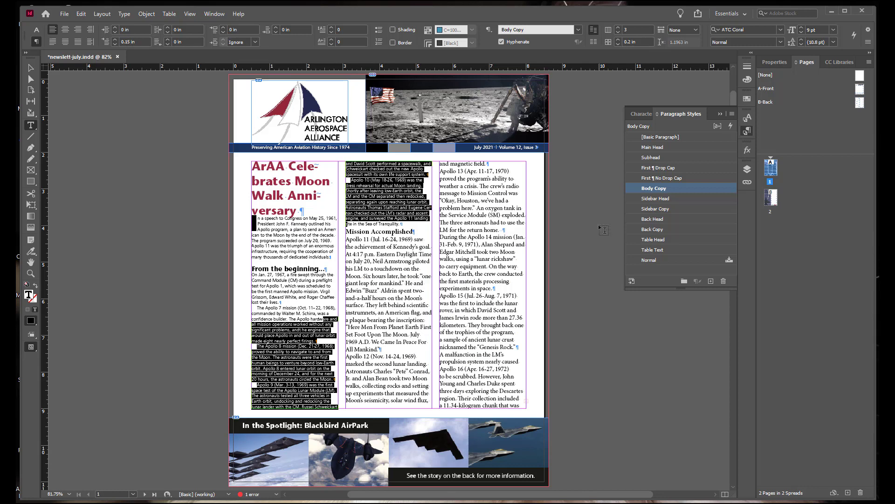
# Step: Apply Subhead to the "Mission Accomplished" heading and Body Copy to the Apollo 11 through Apollo 16 paragraphs
pyautogui.click(402, 232)
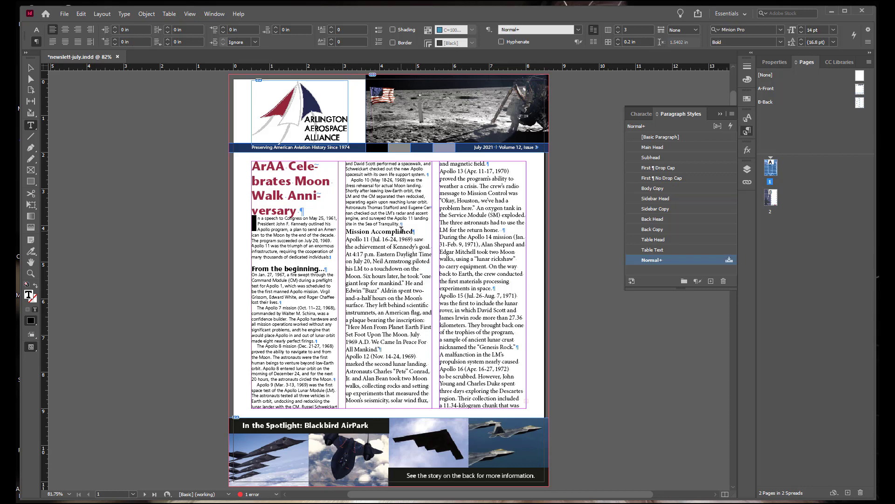
pyautogui.click(659, 157)
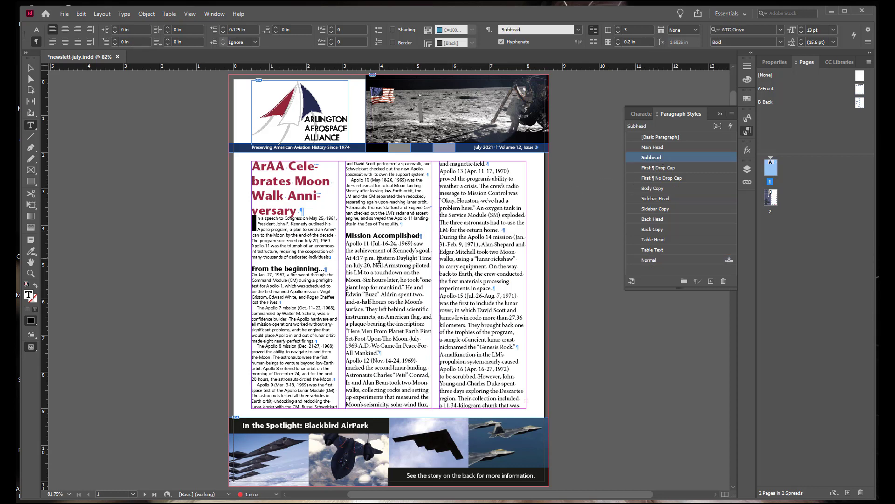
pyautogui.moveTo(381, 265); pyautogui.dragTo(485, 373)
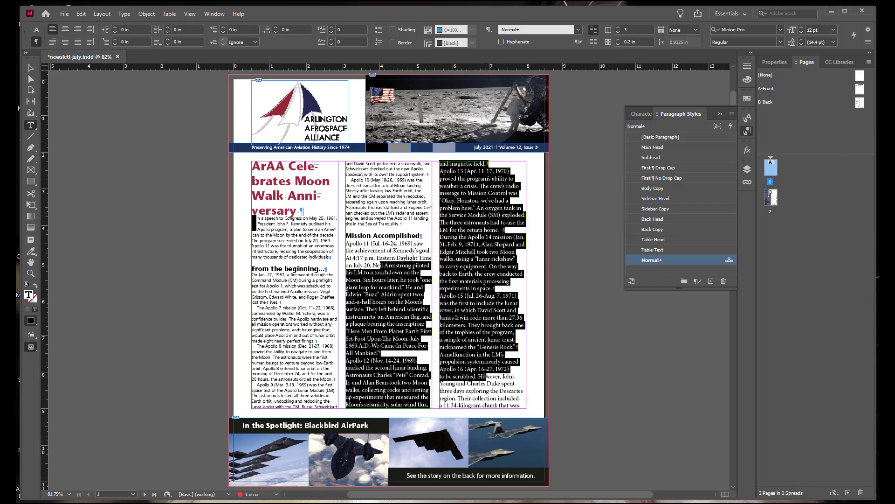
pyautogui.click(654, 188)
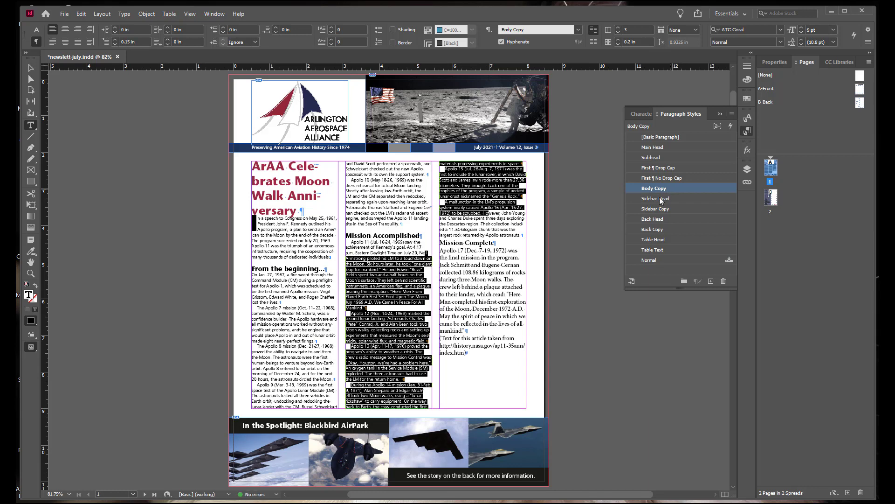
# Step: Apply Subhead to the "Mission Complete" heading and Body Copy to the two paragraphs beneath it
pyautogui.moveTo(459, 243); pyautogui.dragTo(478, 243)
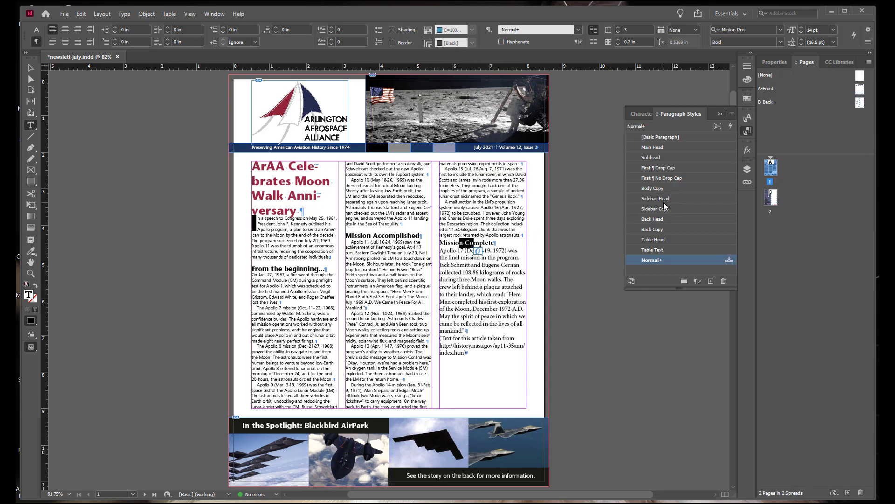
pyautogui.click(669, 157)
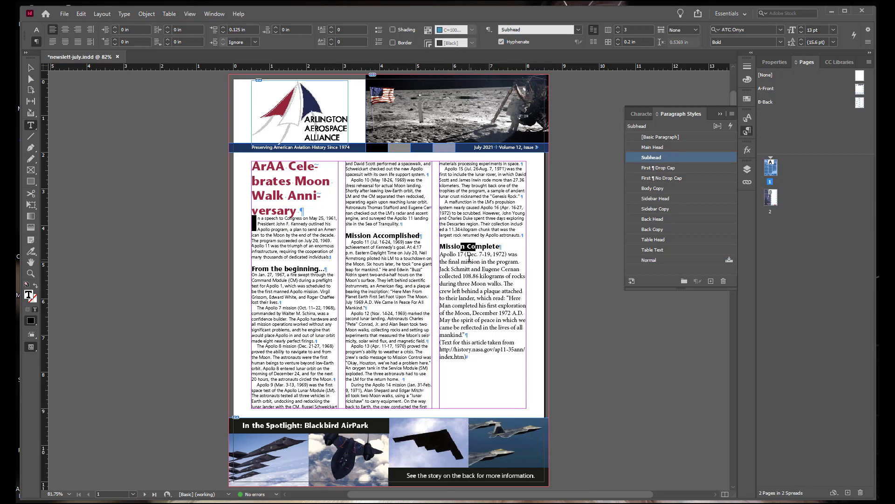
pyautogui.moveTo(470, 261); pyautogui.dragTo(487, 350)
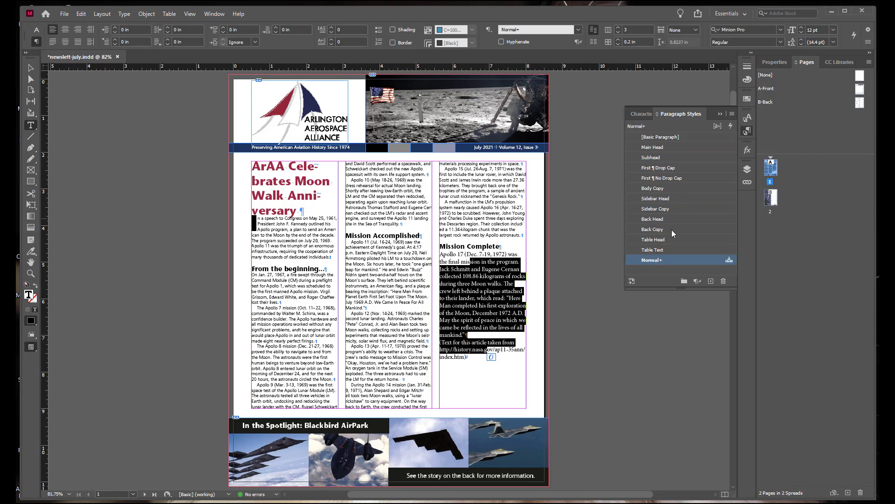
pyautogui.click(653, 188)
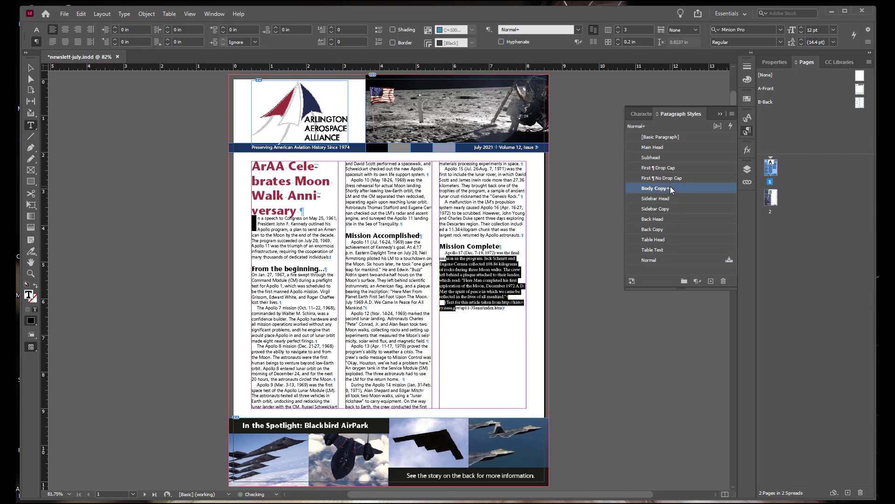
# Step: Turn on the Style Override Highlighter to check the paragraphs under "Mission Complete" for formatting overrides
pyautogui.click(518, 304)
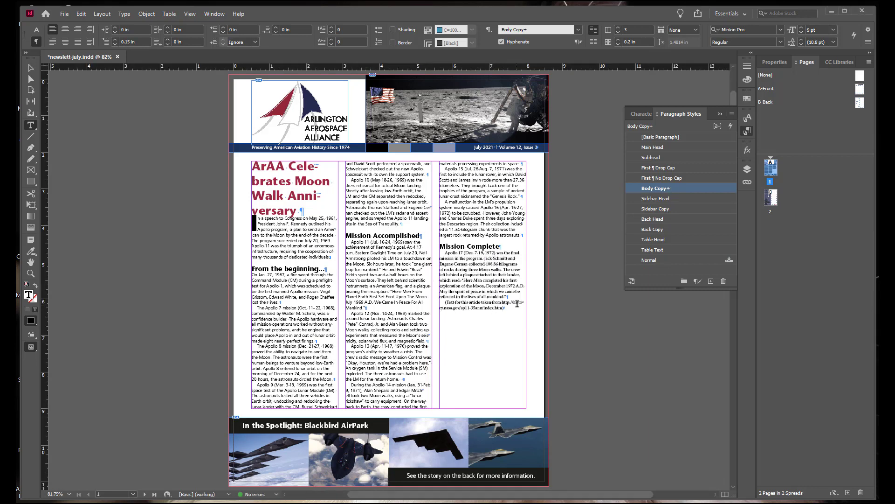
pyautogui.click(489, 308)
pyautogui.click(717, 126)
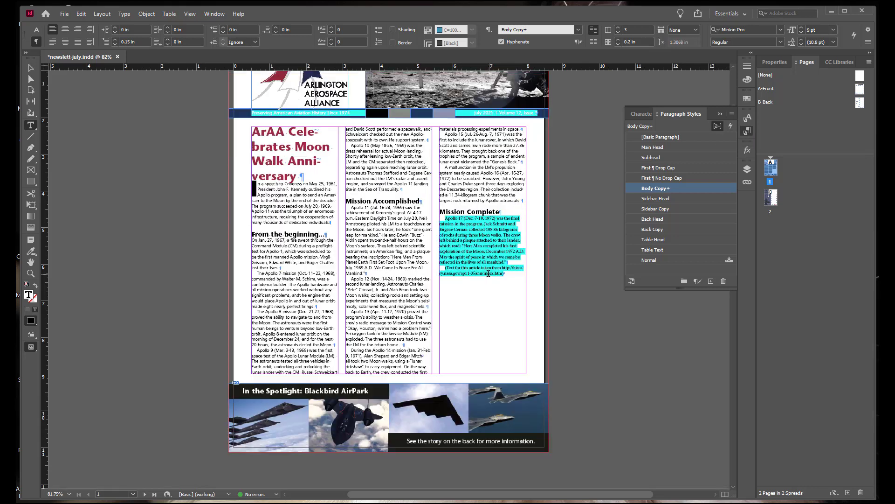
pyautogui.scroll(-2, 488, 273)
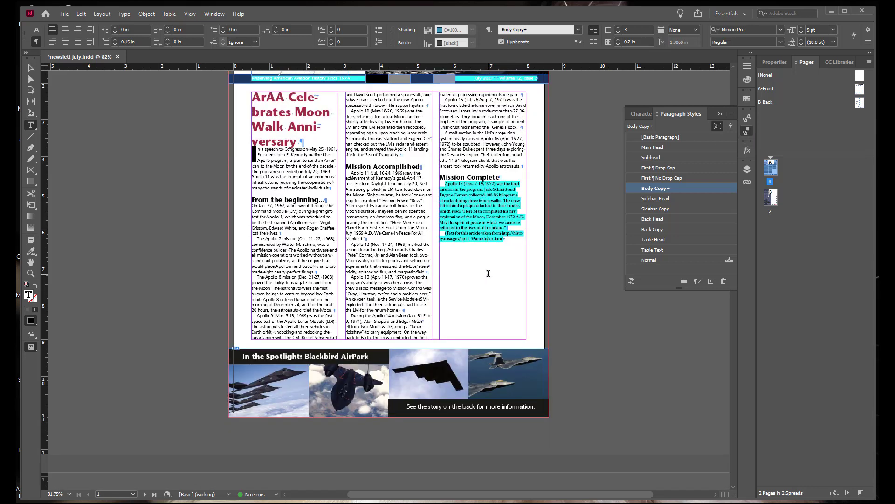
# Step: Clear the overrides from the source note that ends the article and set its text in Italic
pyautogui.click(698, 282)
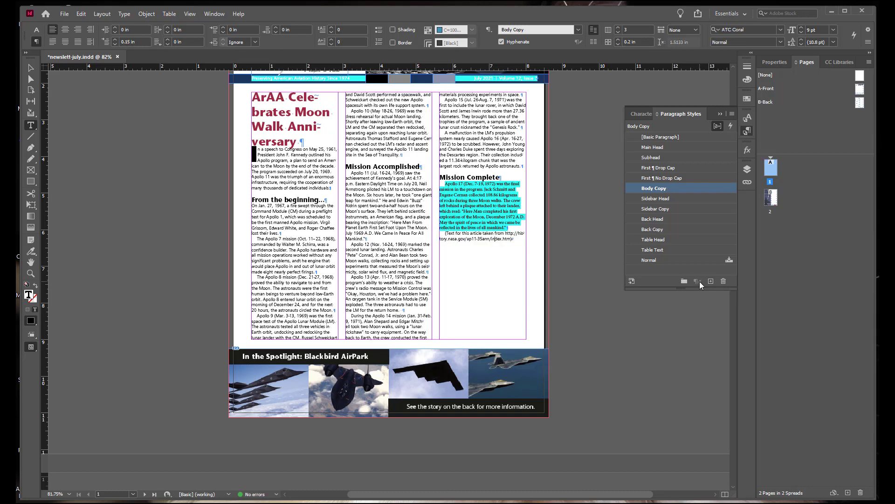
pyautogui.moveTo(445, 233); pyautogui.dragTo(519, 238)
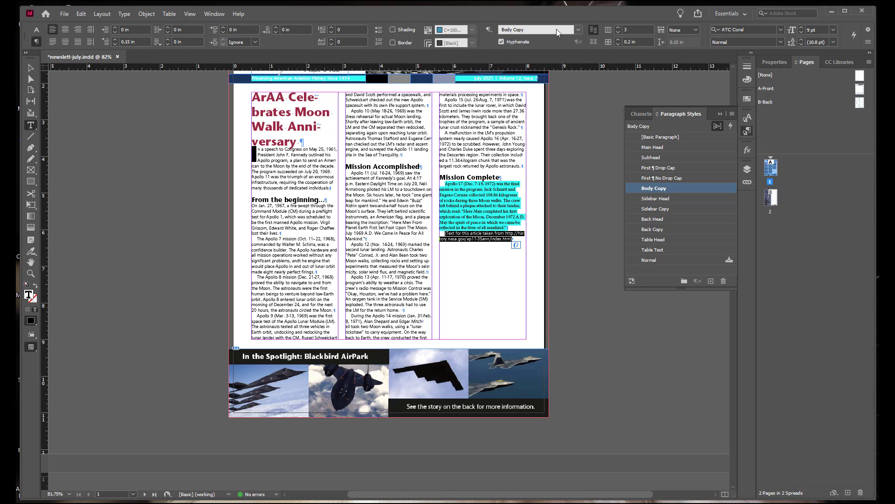
pyautogui.click(36, 30)
pyautogui.click(117, 43)
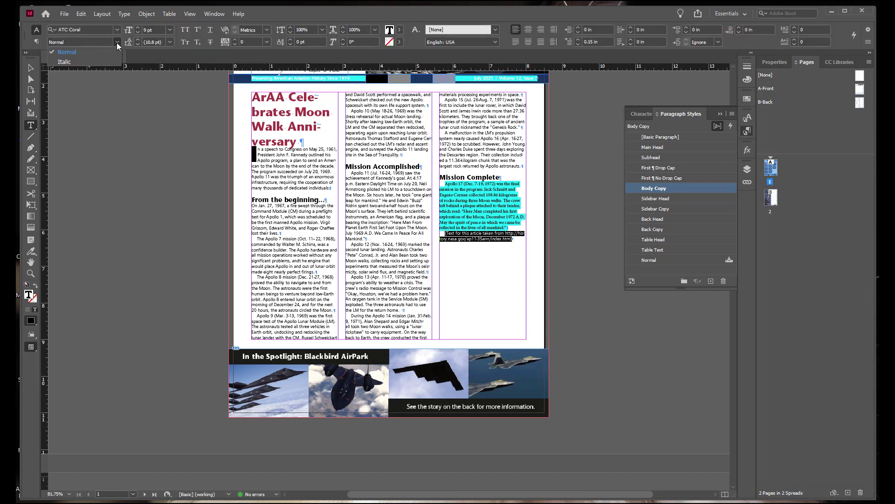
pyautogui.click(105, 58)
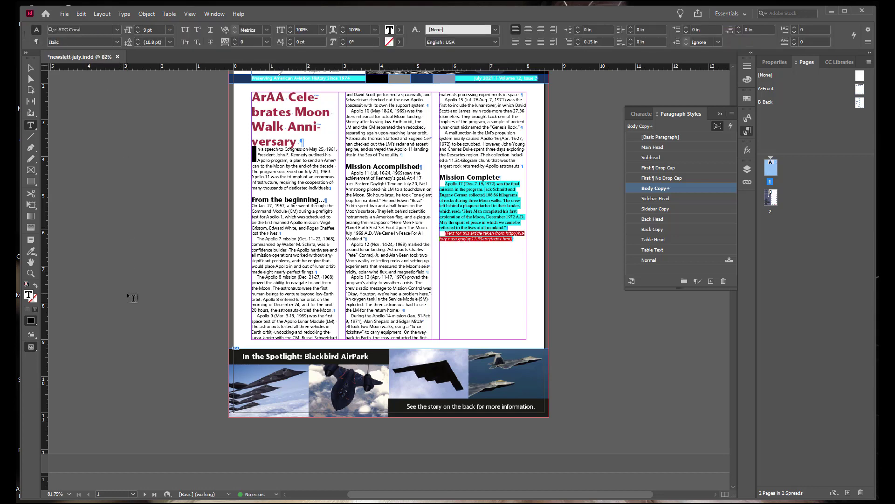
# Step: Turn off the Style Override Highlighter
pyautogui.click(718, 126)
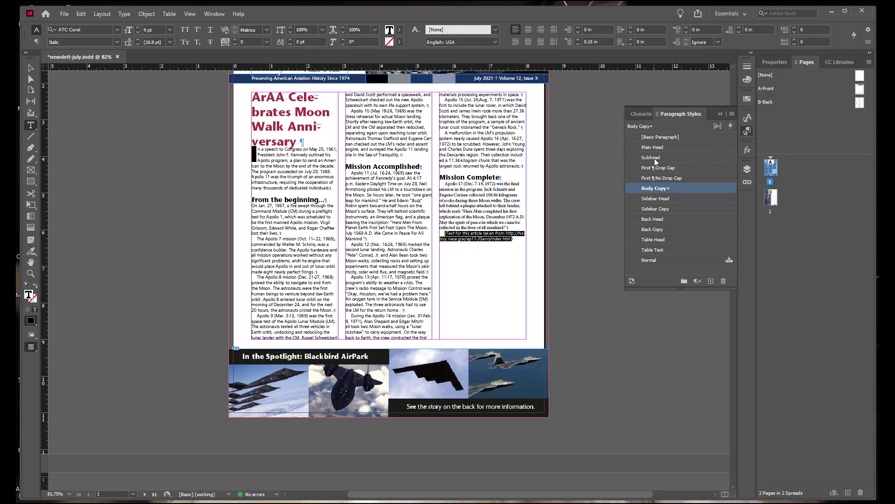
pyautogui.doubleClick(656, 188)
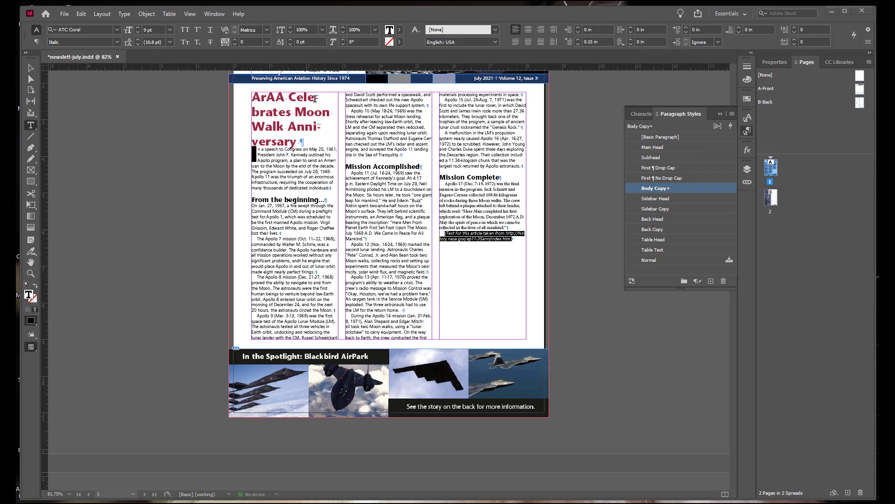
# Step: Make the "ArAA Celebrates Moon Walk Anniversary" headline span all columns with 0.0625 in of space before the span
pyautogui.click(307, 111)
pyautogui.click(307, 128)
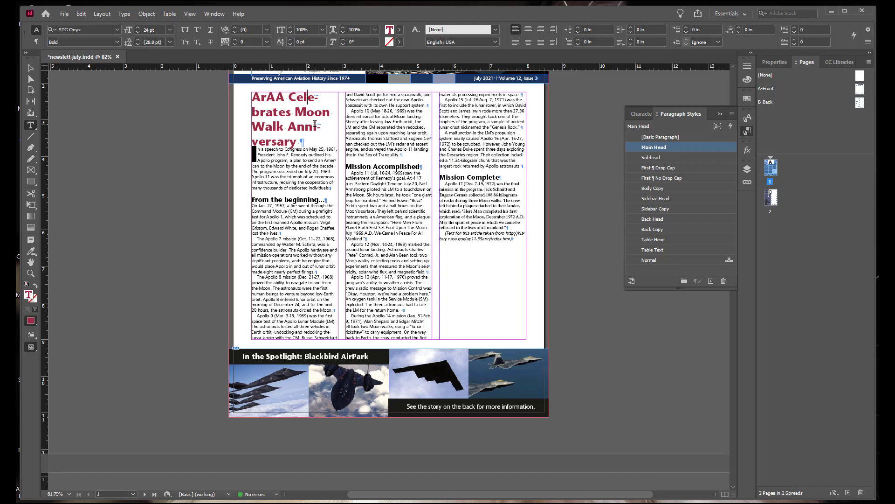
pyautogui.click(868, 42)
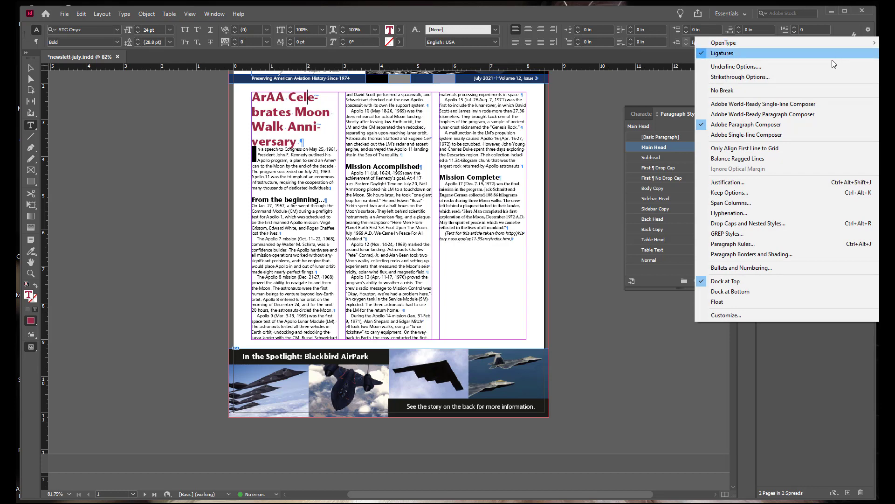
pyautogui.click(747, 203)
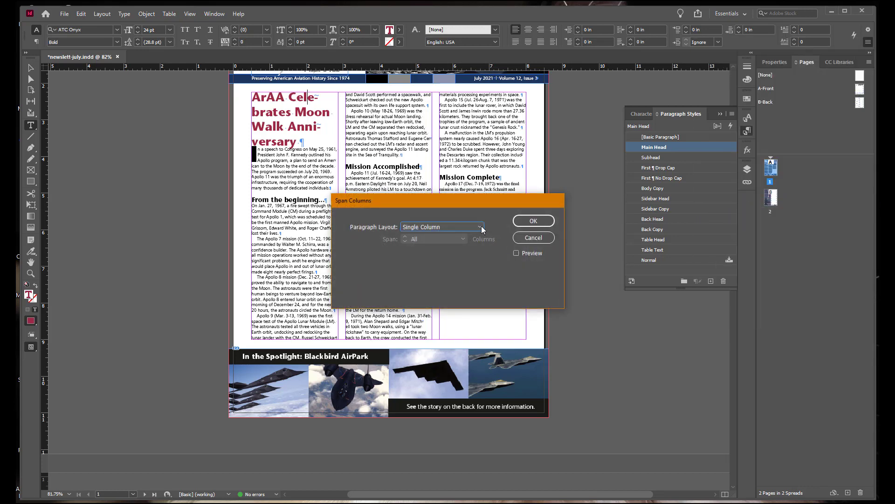
pyautogui.click(481, 225)
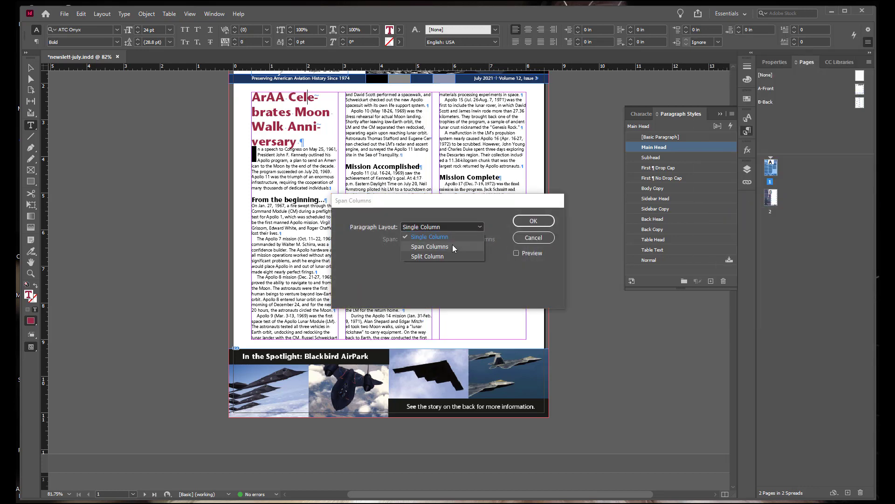
pyautogui.click(453, 245)
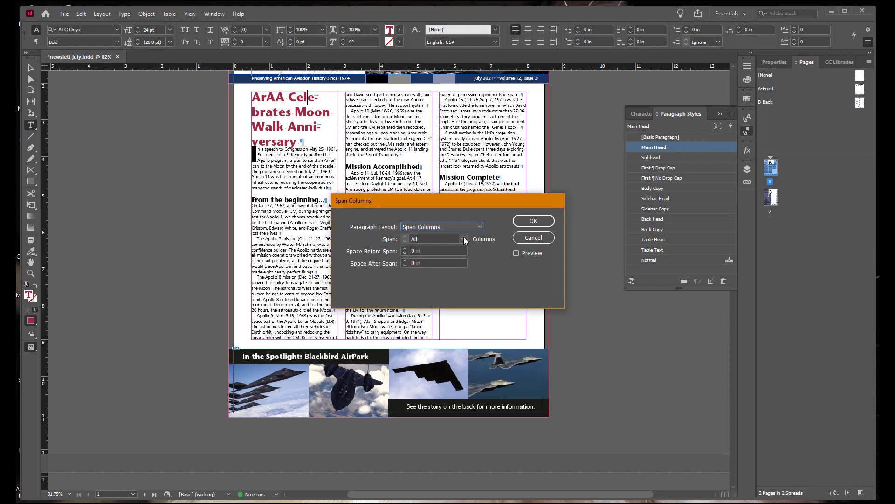
pyautogui.click(516, 253)
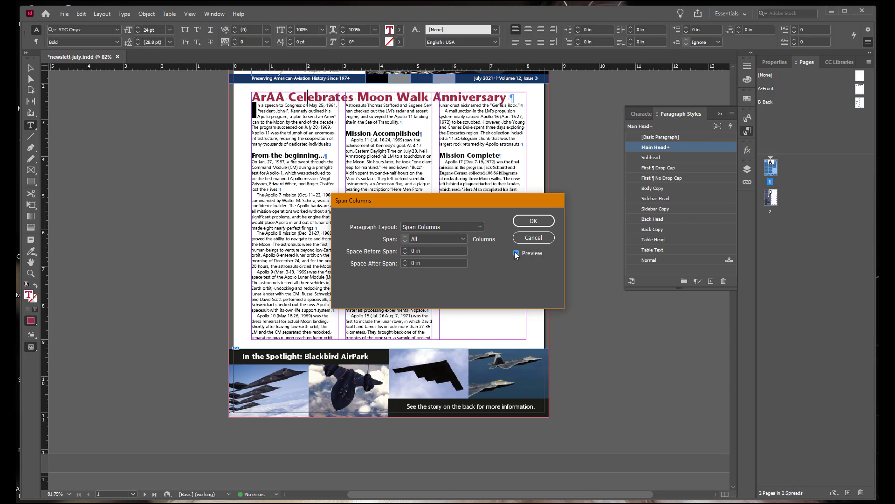
pyautogui.click(405, 249)
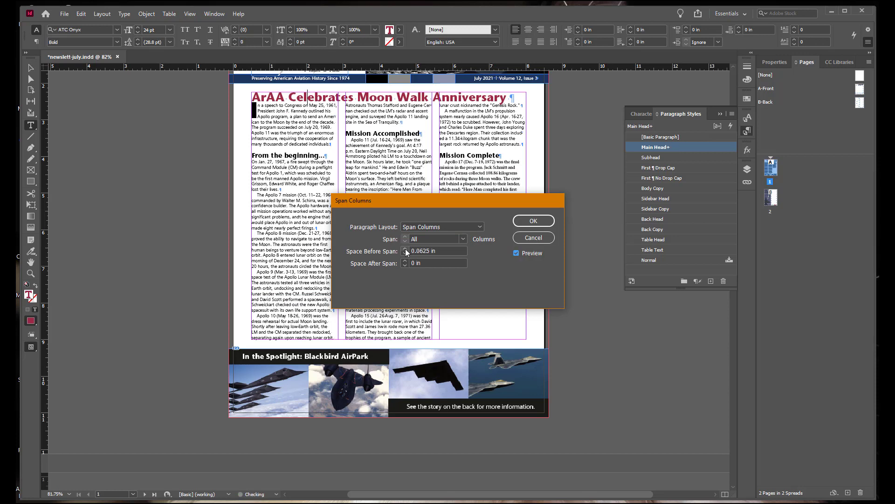
pyautogui.click(534, 221)
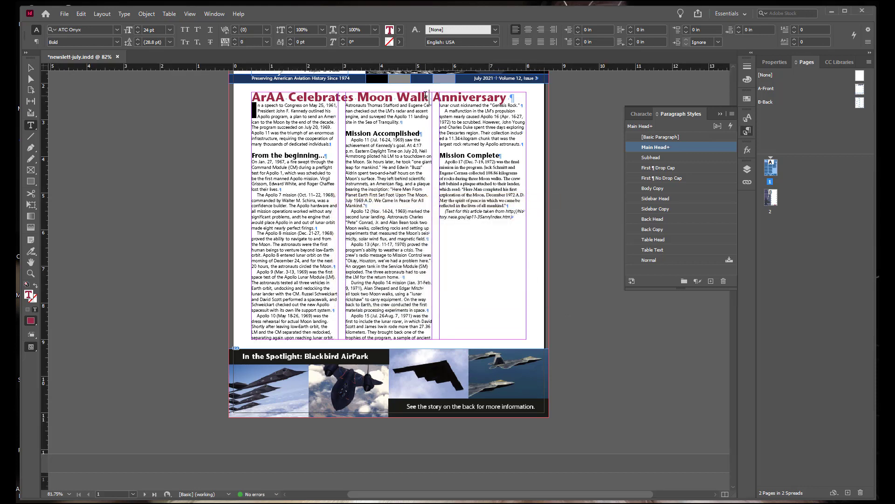
# Step: Set the space after the headline paragraph to 0.0625 in
pyautogui.click(35, 42)
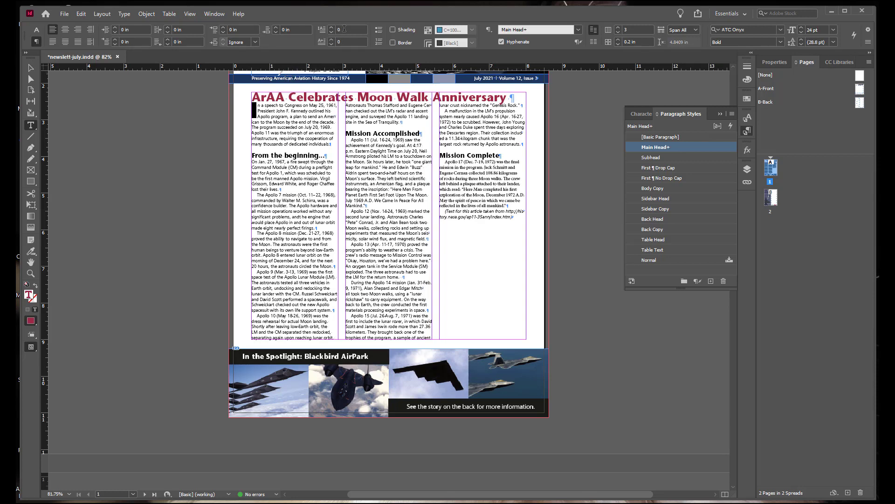
pyautogui.click(276, 28)
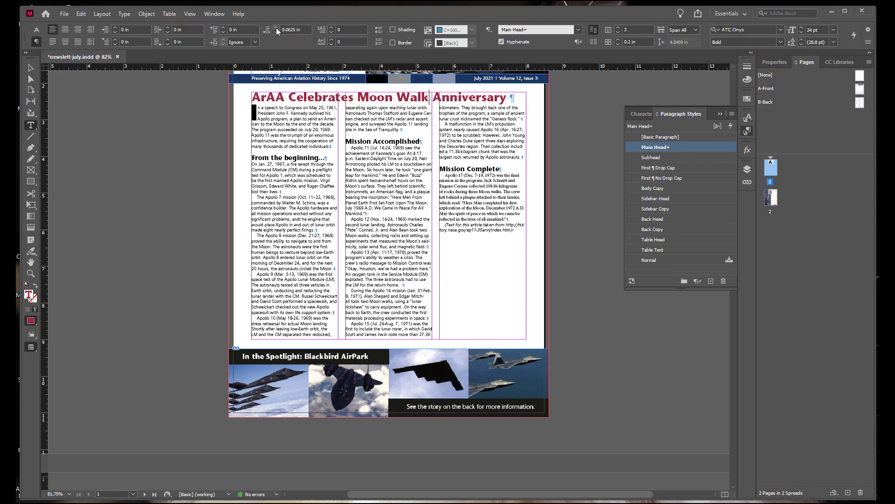
# Step: Apply First ¶ No Drop Cap to the first paragraphs under the "Mission Accomplished" and "Mission Complete" headings
pyautogui.click(364, 154)
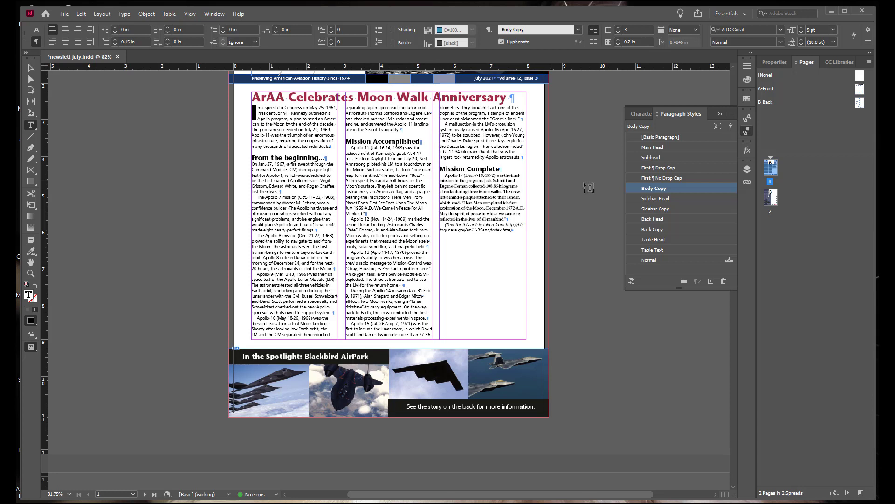
pyautogui.click(669, 177)
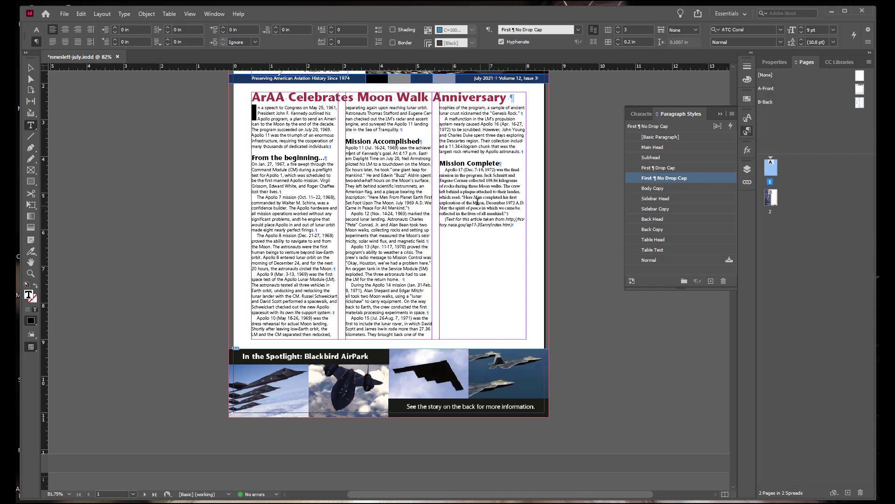
pyautogui.click(672, 188)
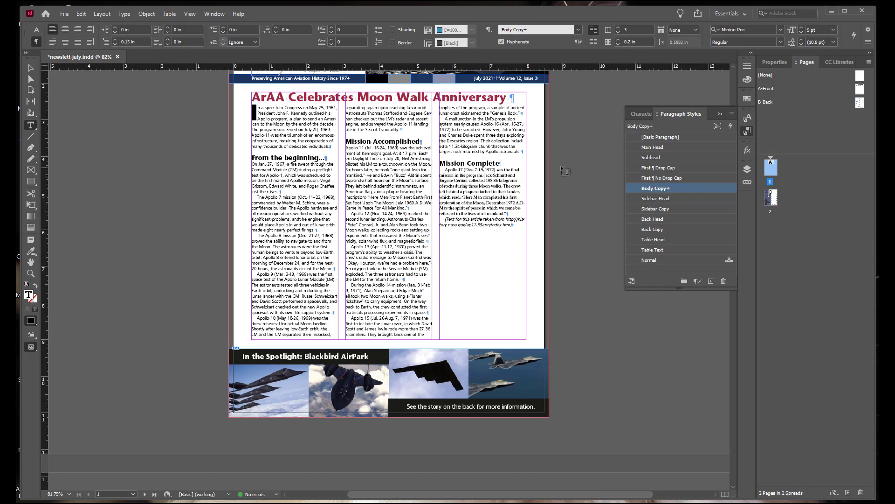
pyautogui.click(682, 178)
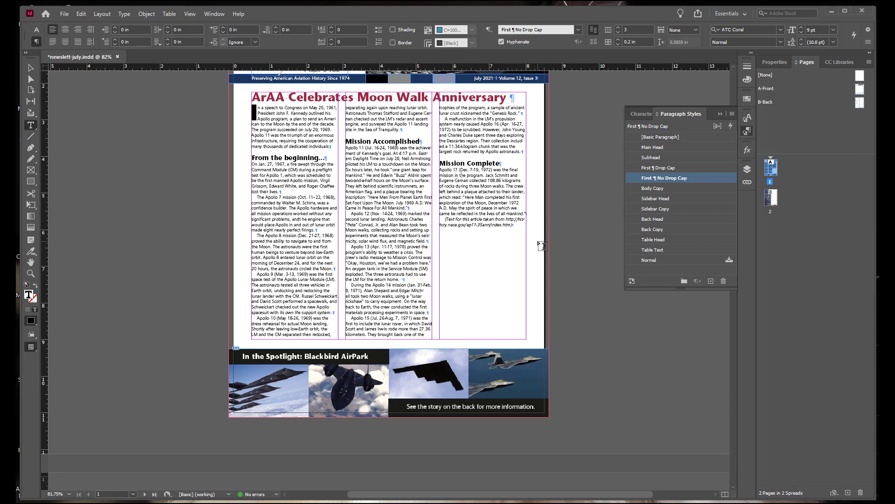
# Step: Draw a text frame about 3.16 in wide and 2.7 in high over the empty end of the third column and select it
pyautogui.moveTo(541, 241); pyautogui.dragTo(423, 339)
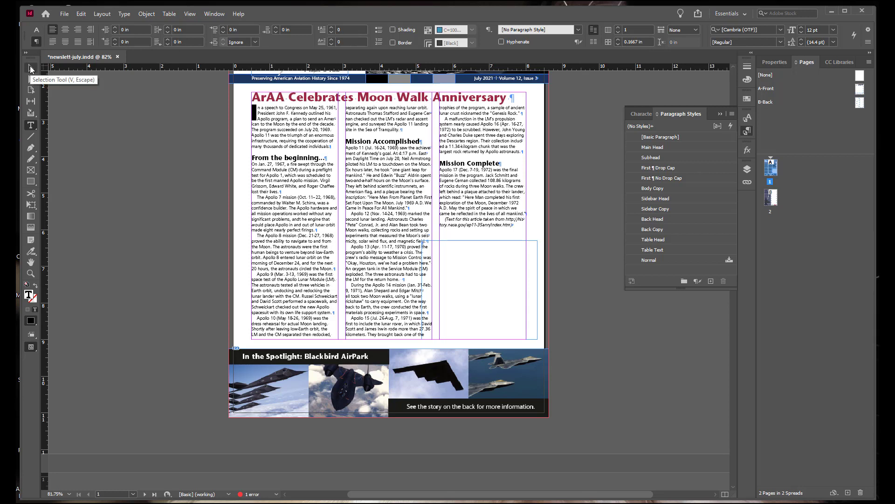
pyautogui.click(771, 65)
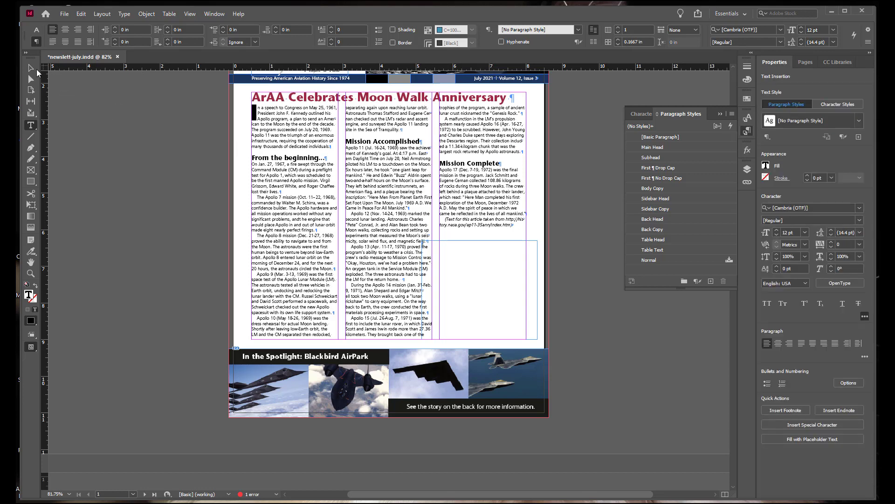
pyautogui.click(30, 68)
pyautogui.click(529, 240)
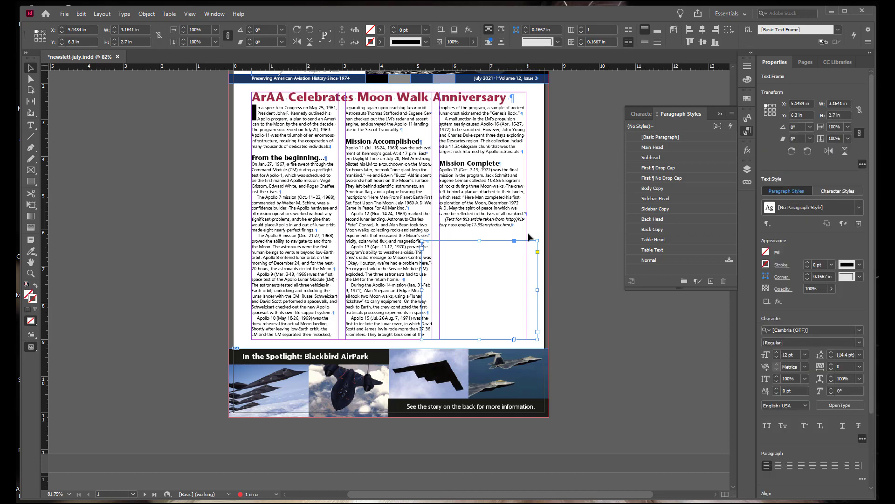
# Step: Position the new text frame at X 5 in, Y 7 in and size it 3.625 in wide by 2 in high
pyautogui.click(800, 103)
pyautogui.write('5')
pyautogui.press('Tab')
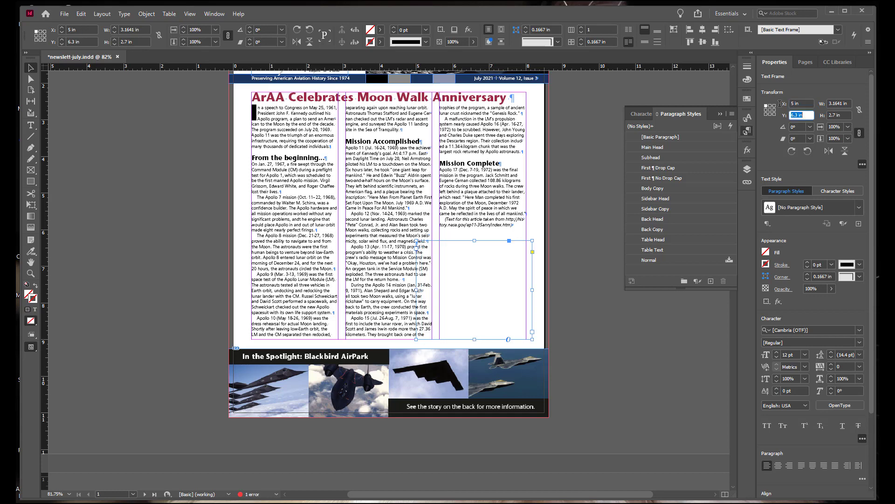
pyautogui.write('7')
pyautogui.press('Tab')
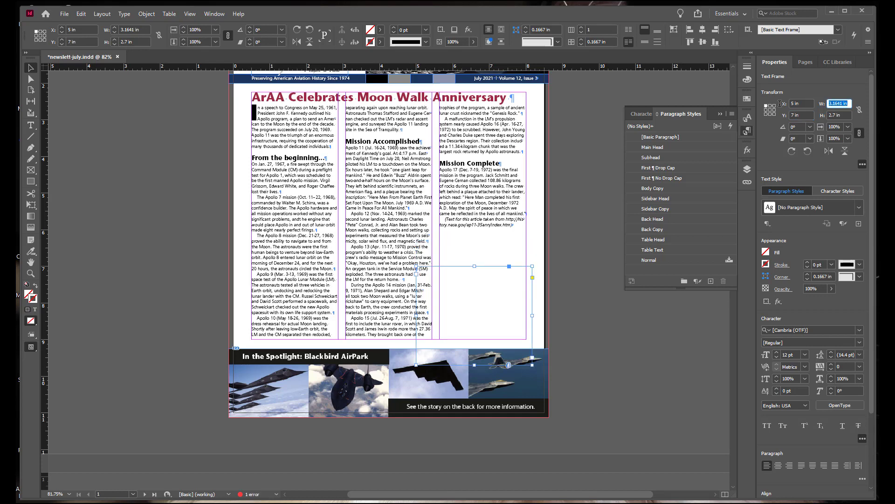
pyautogui.write('3.625')
pyautogui.press('Tab')
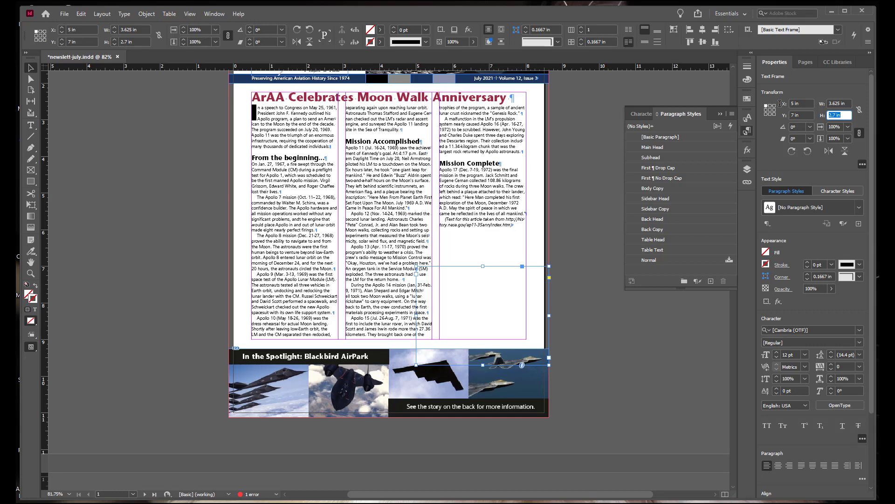
pyautogui.write('2')
pyautogui.press('Return')
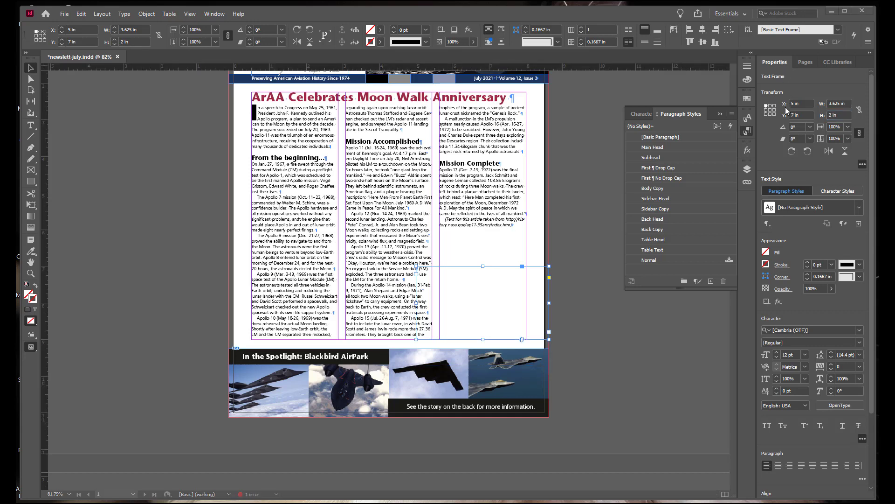
# Step: Fill the sidebar text frame with PANTONE 194 C at a 20% tint
pyautogui.click(765, 252)
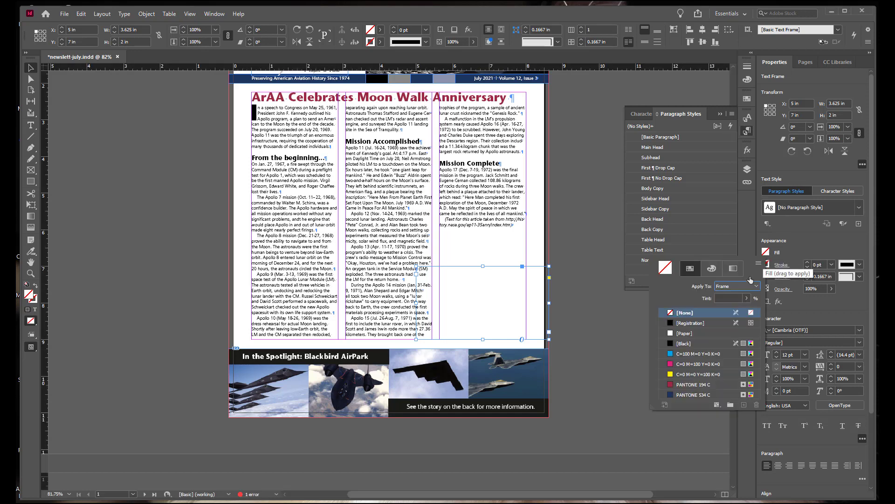
pyautogui.click(694, 386)
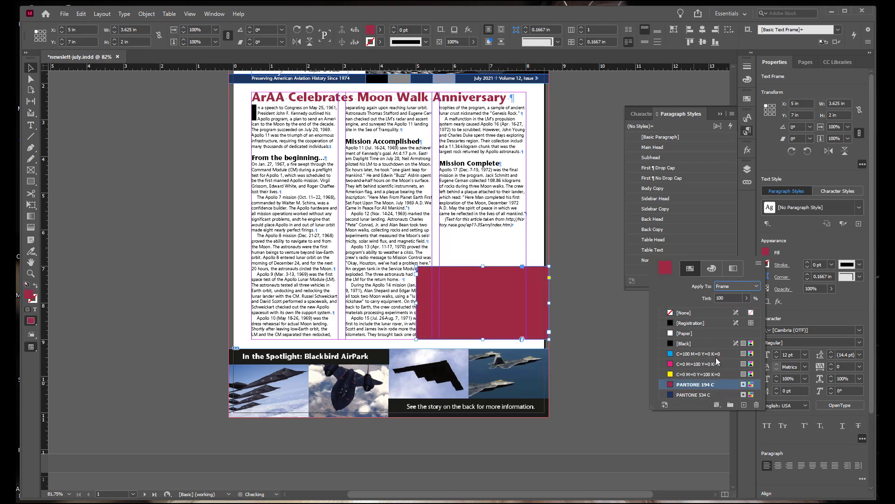
pyautogui.click(747, 297)
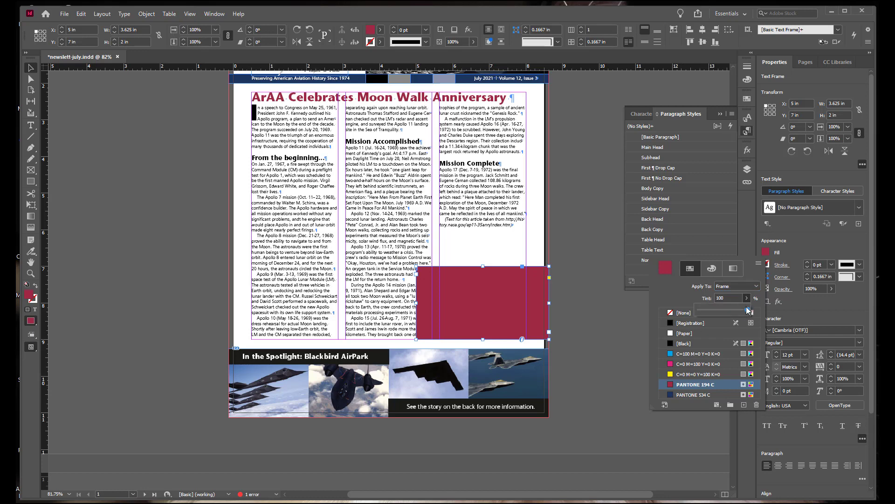
pyautogui.moveTo(749, 311); pyautogui.dragTo(707, 314)
pyautogui.click(740, 298)
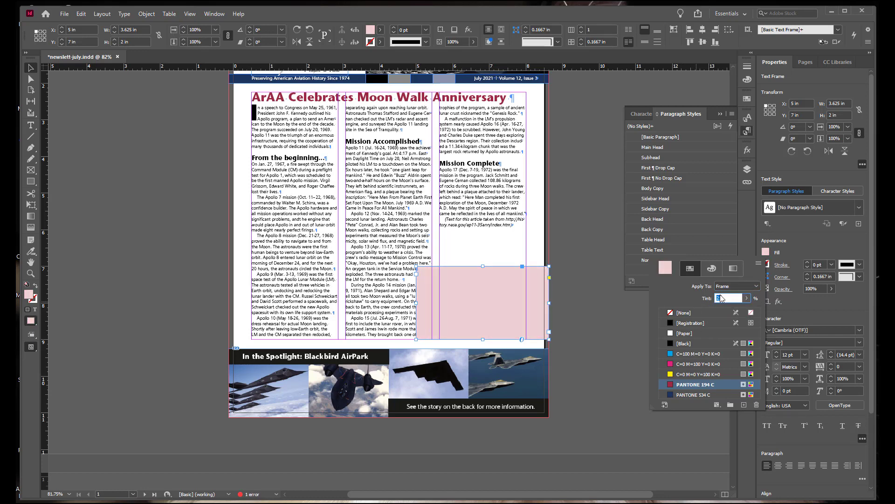
pyautogui.write('20')
pyautogui.press('Return')
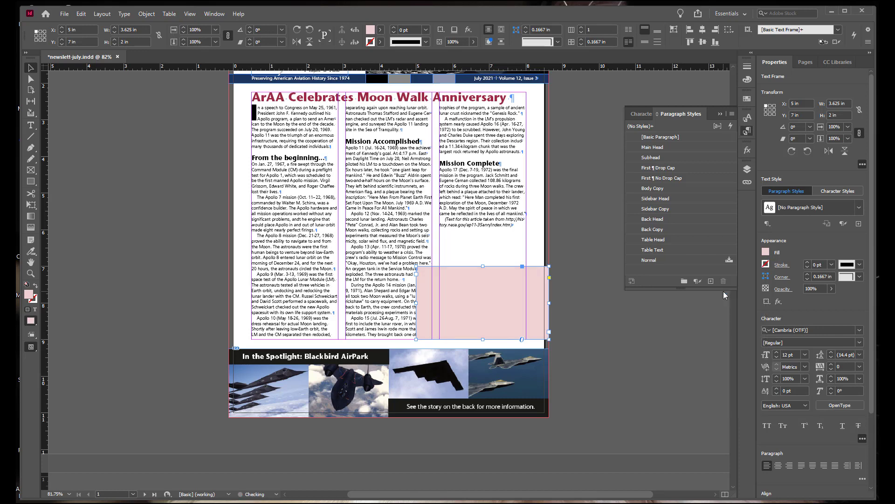
# Step: Place the Word document apollo-science.doc into the tinted sidebar frame, accepting the import options
pyautogui.click(64, 13)
pyautogui.click(89, 143)
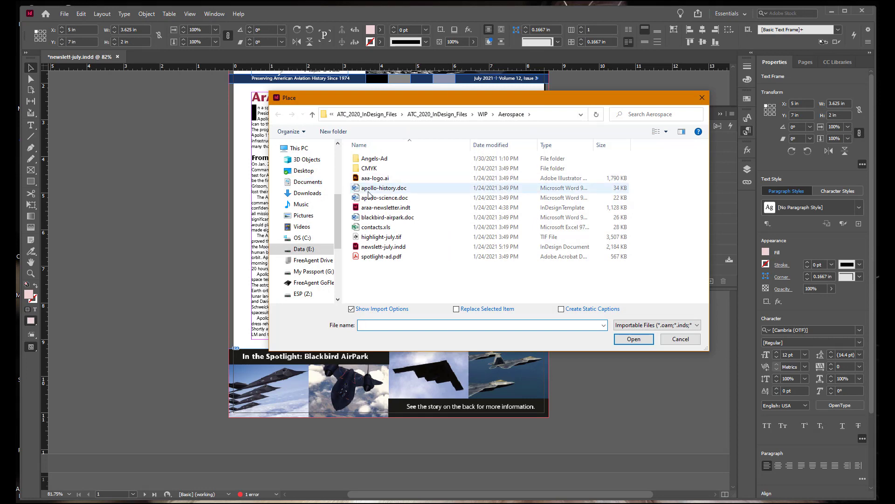
pyautogui.click(627, 342)
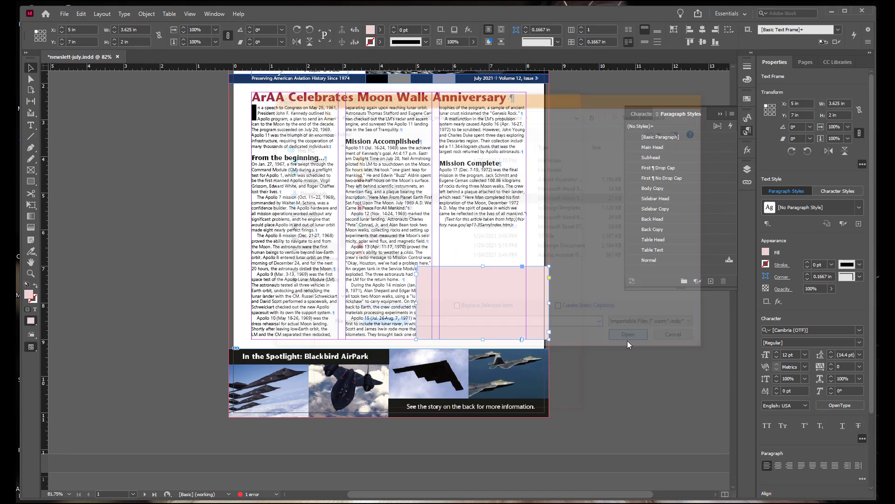
pyautogui.click(555, 116)
pyautogui.click(414, 262)
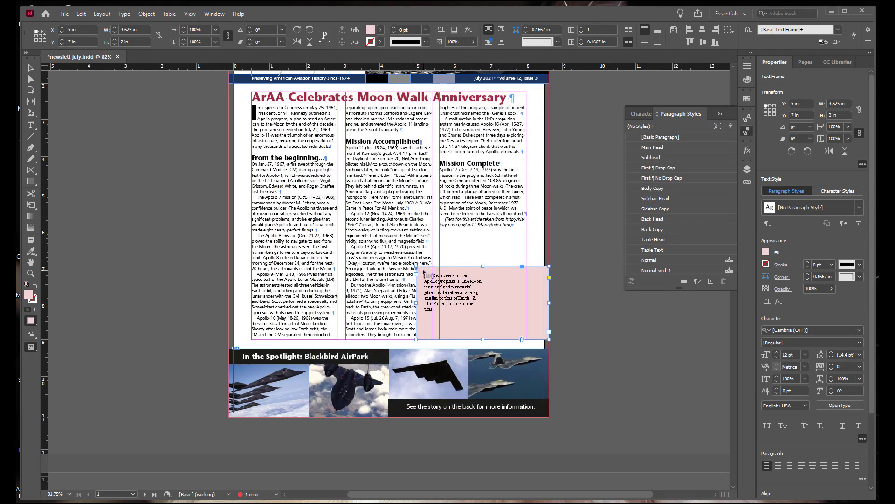
# Step: Flow the loaded Word text into the tinted sidebar frame and select that frame
pyautogui.click(424, 274)
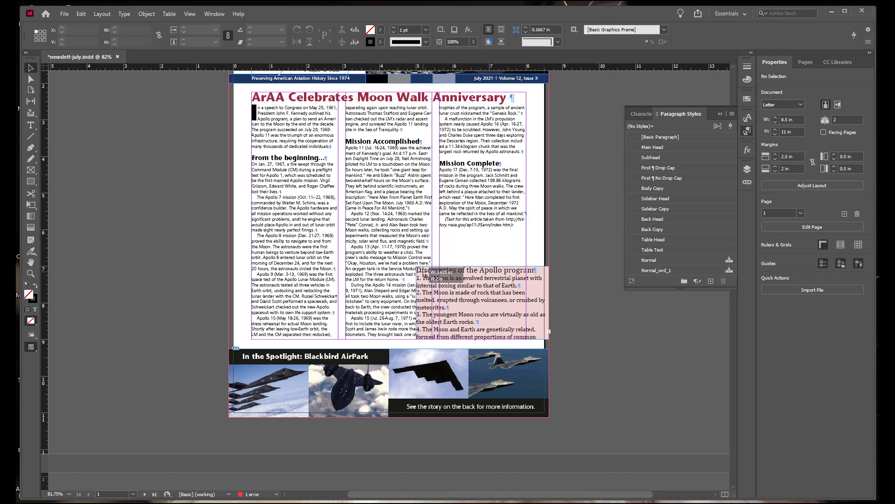
pyautogui.click(30, 68)
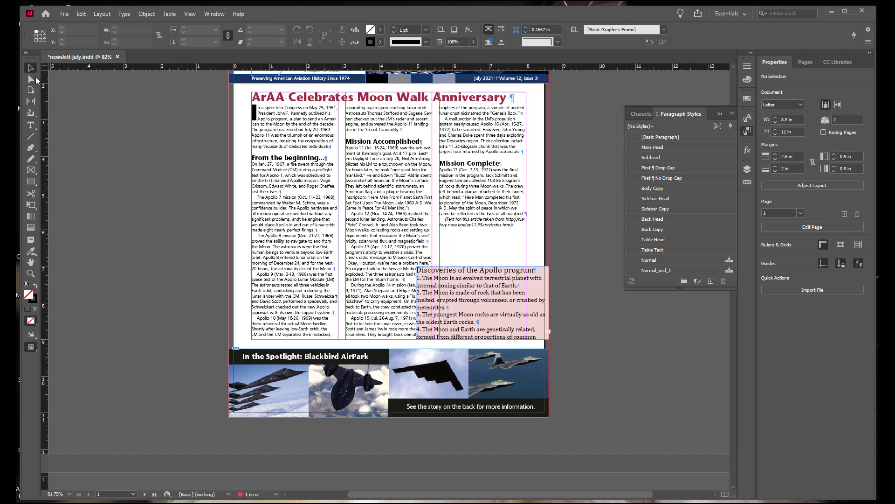
pyautogui.click(459, 287)
pyautogui.click(459, 287)
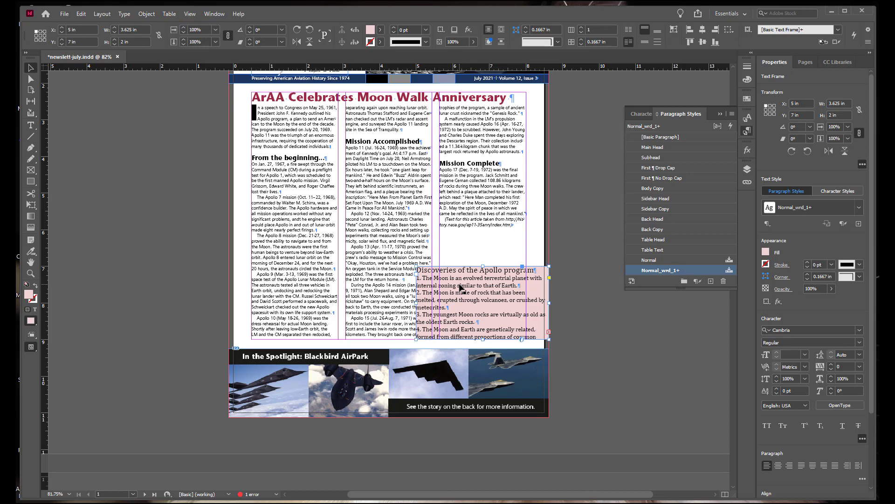
# Step: Set the sidebar frame to auto-size by Height Only, anchored at its bottom centre, with preview enabled
pyautogui.scroll(-2, 788, 325)
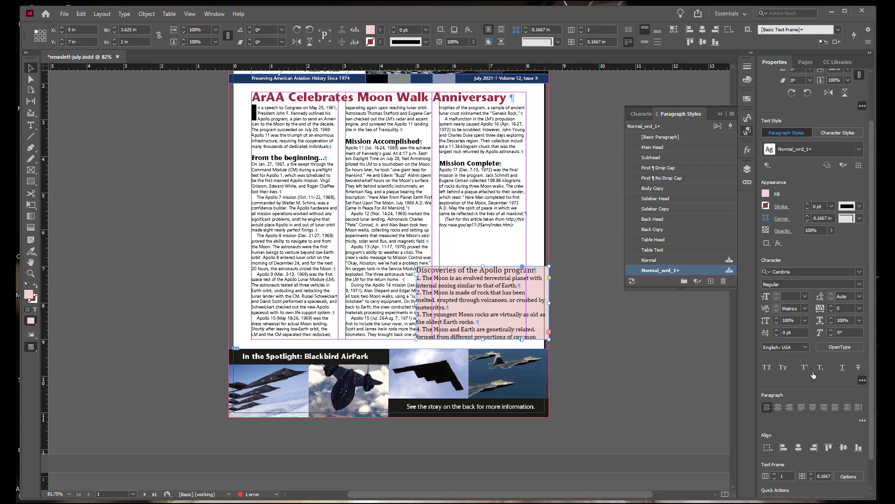
pyautogui.click(849, 477)
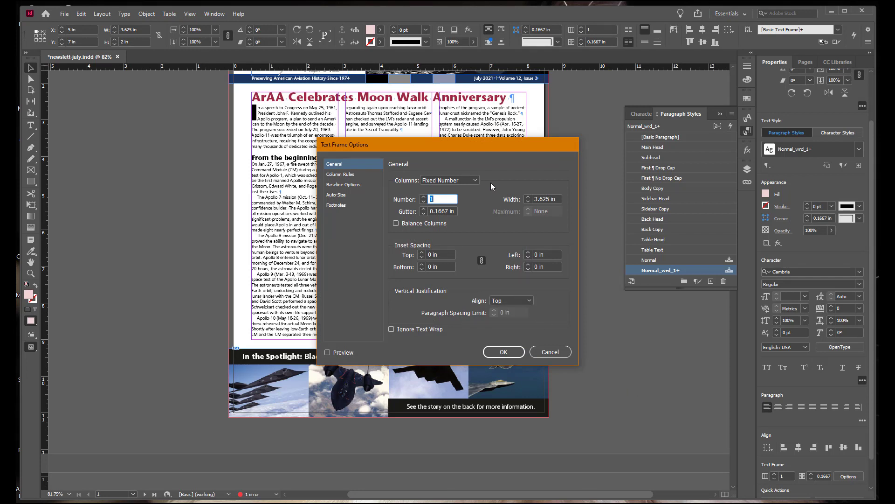
pyautogui.click(341, 195)
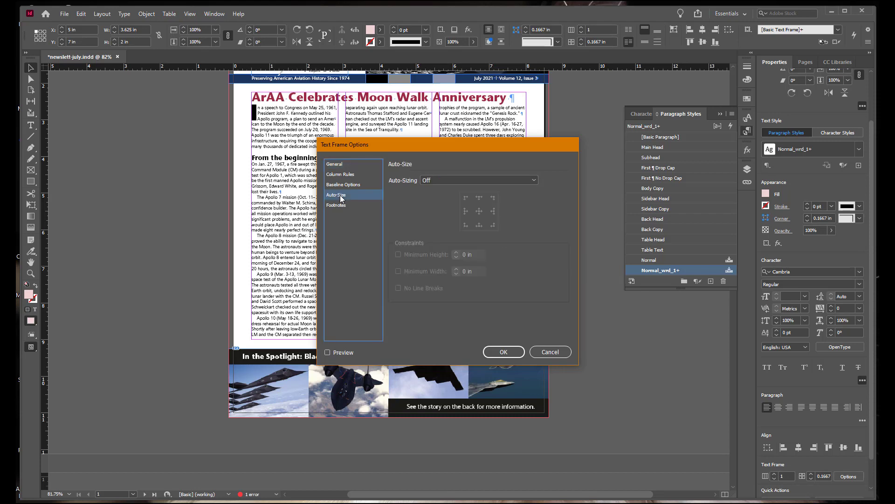
pyautogui.click(327, 352)
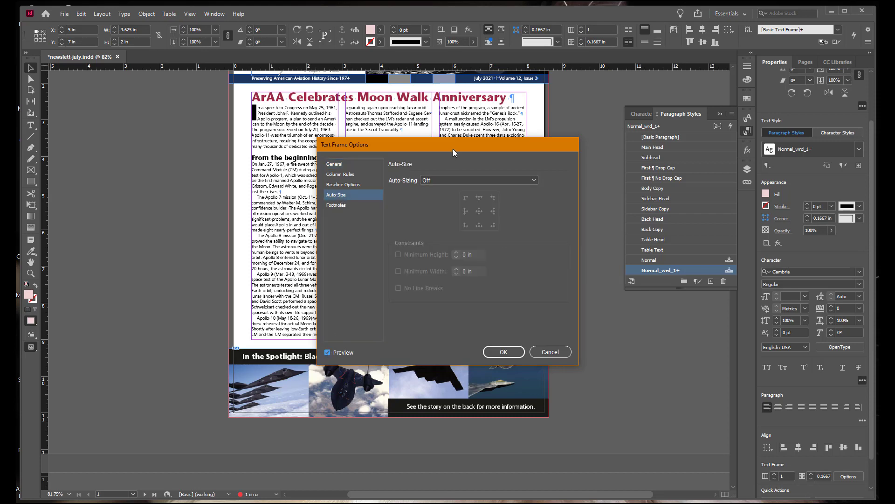
pyautogui.moveTo(453, 149); pyautogui.dragTo(281, 154)
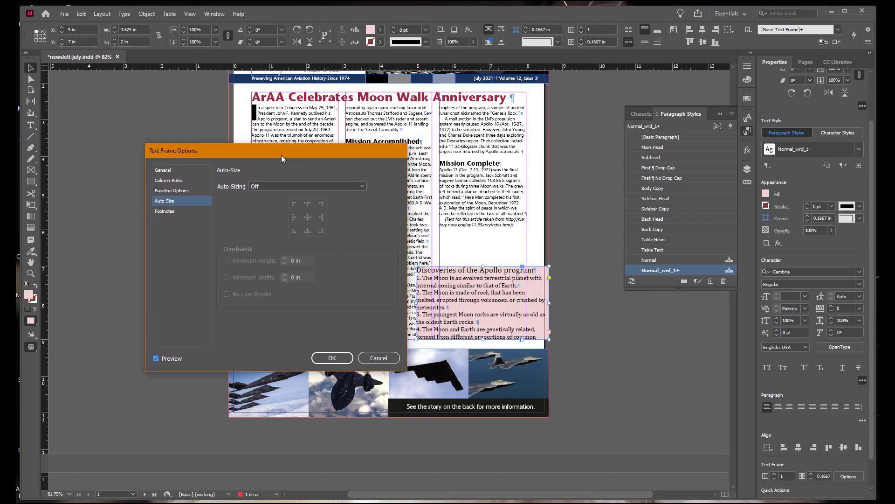
pyautogui.click(361, 186)
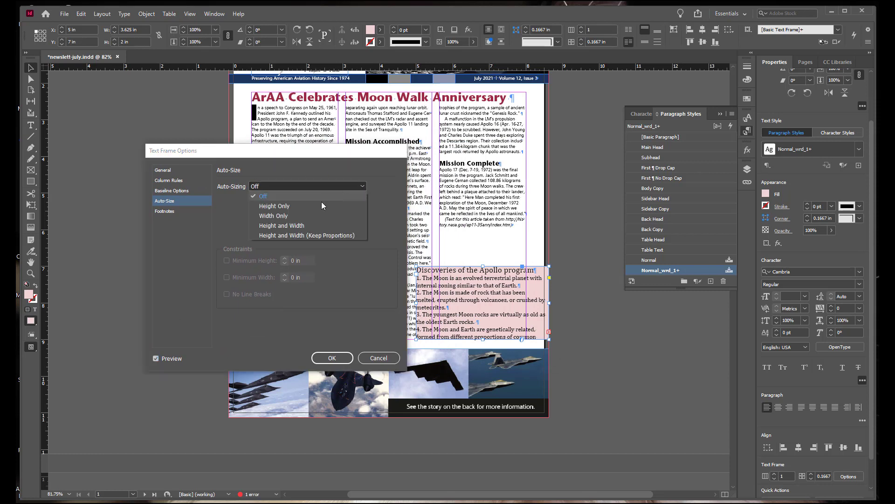
pyautogui.click(315, 206)
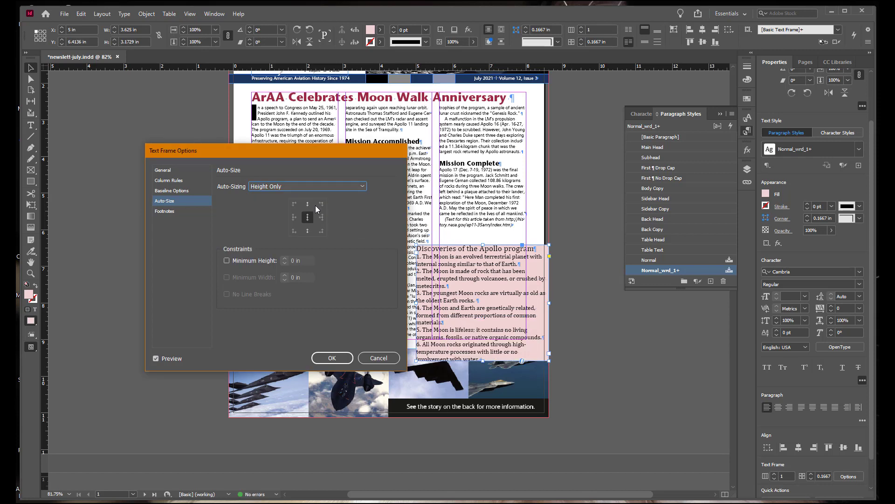
pyautogui.click(307, 231)
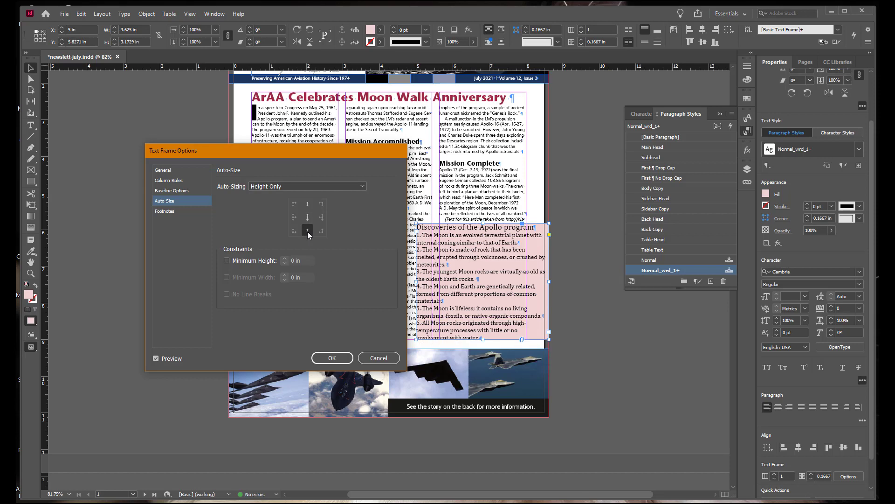
pyautogui.click(334, 356)
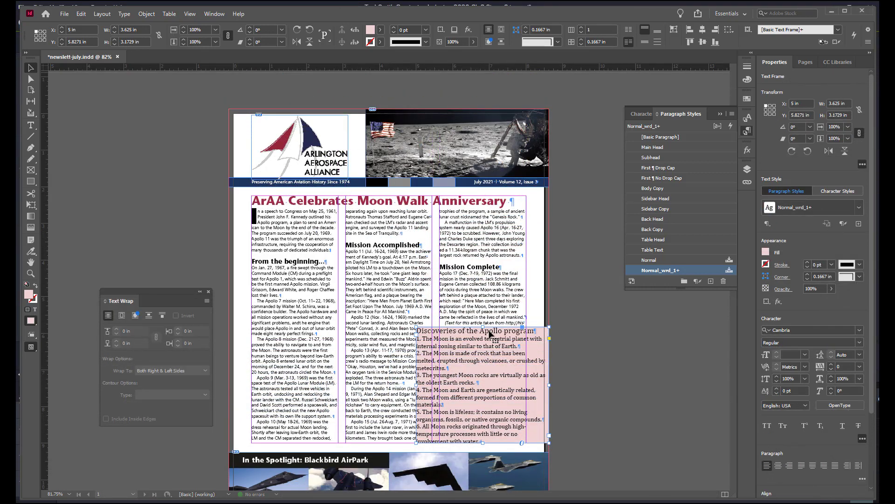
# Step: Apply the Sidebar Head style to the "Discoveries of the Apollo program" heading and Sidebar Copy to the six items below it
pyautogui.doubleClick(489, 331)
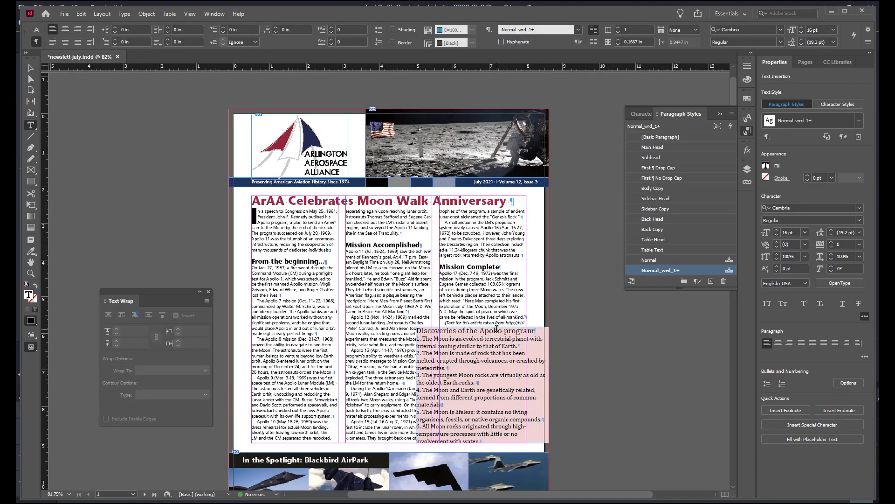
pyautogui.click(672, 199)
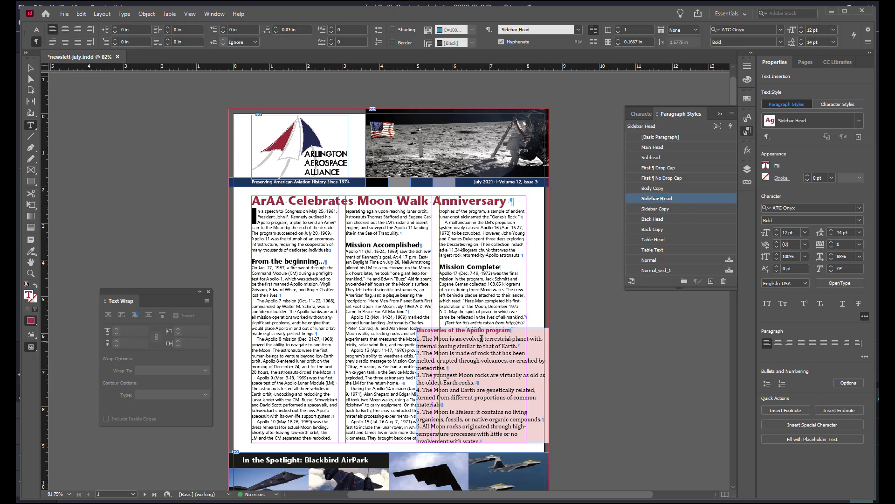
pyautogui.moveTo(466, 338); pyautogui.dragTo(481, 441)
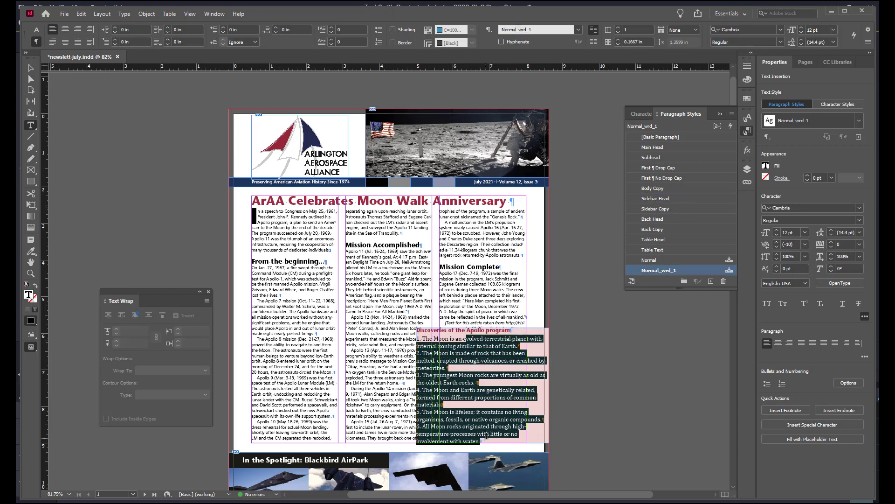
pyautogui.click(681, 209)
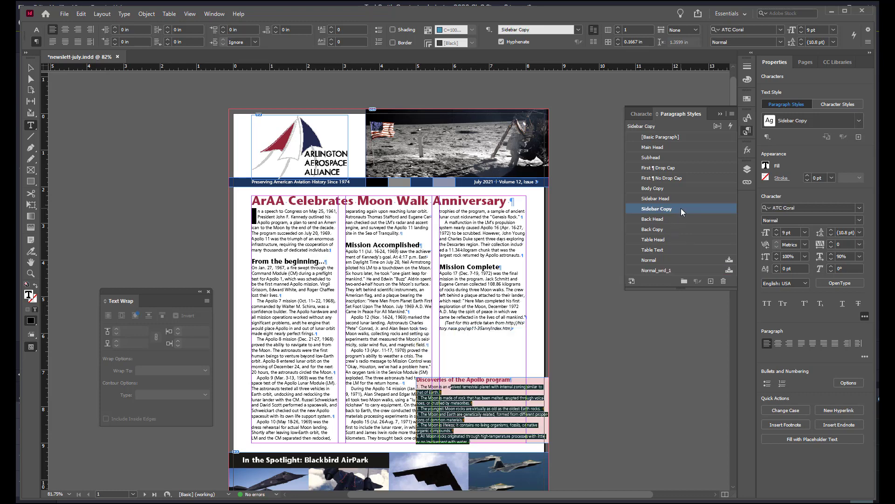
# Step: Make the six sidebar items a numbered list with a 0.125 in left indent and a -0.125 in first line indent
pyautogui.click(377, 43)
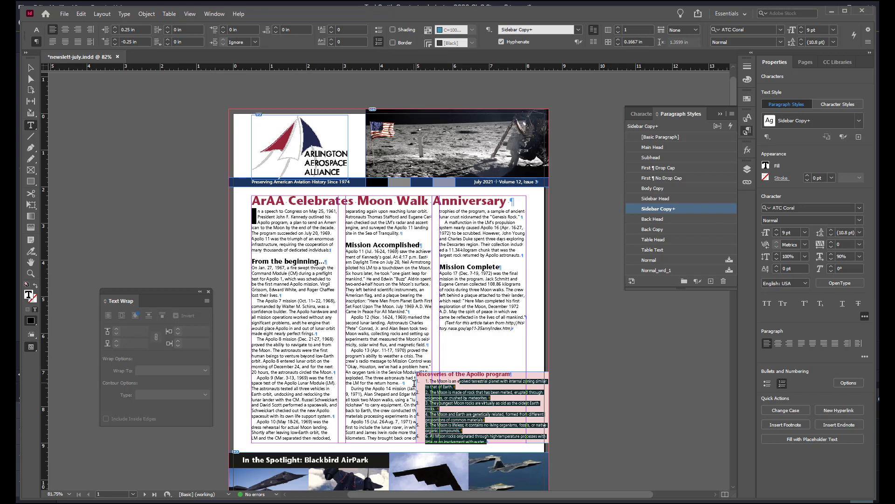
pyautogui.click(869, 42)
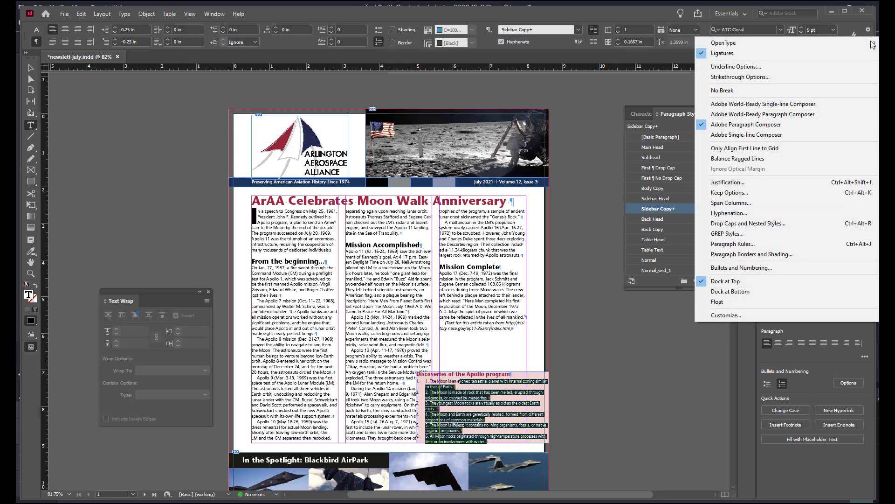
pyautogui.click(750, 268)
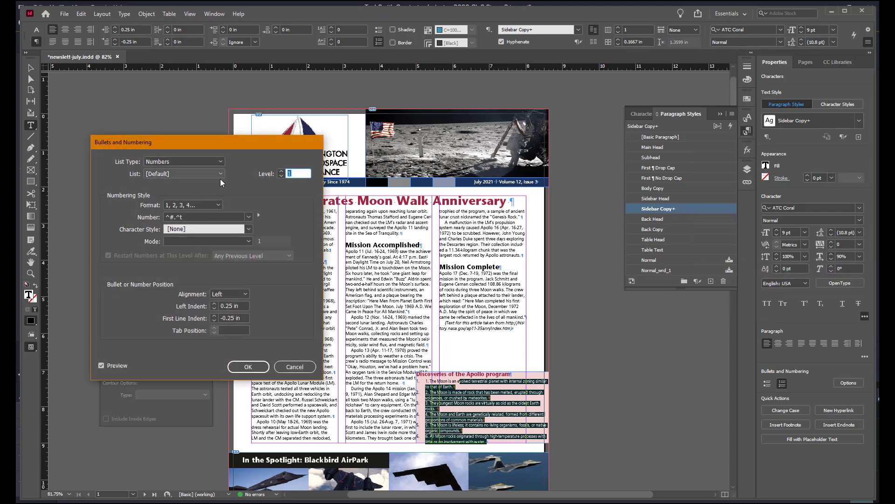
pyautogui.click(214, 316)
pyautogui.click(214, 316)
pyautogui.click(214, 308)
pyautogui.click(214, 309)
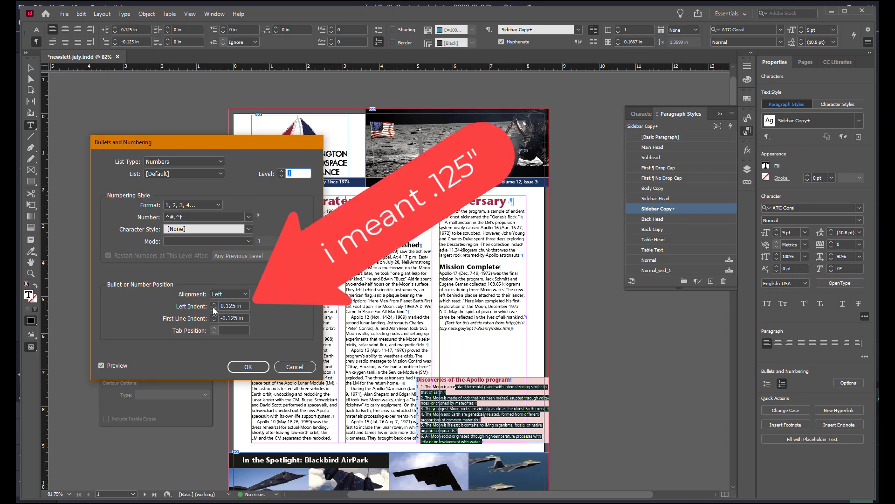
pyautogui.press('Return')
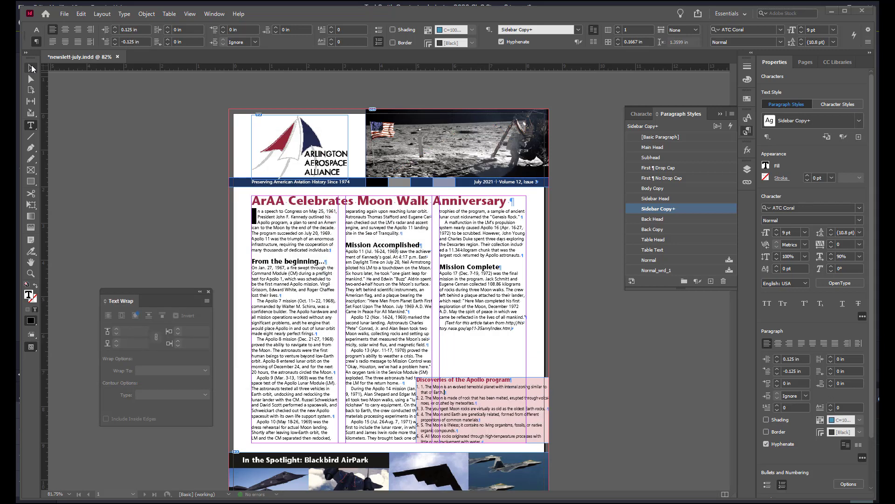
# Step: Set the sidebar frame's top, bottom and left inset spacing to 0.125 in
pyautogui.press('Escape')
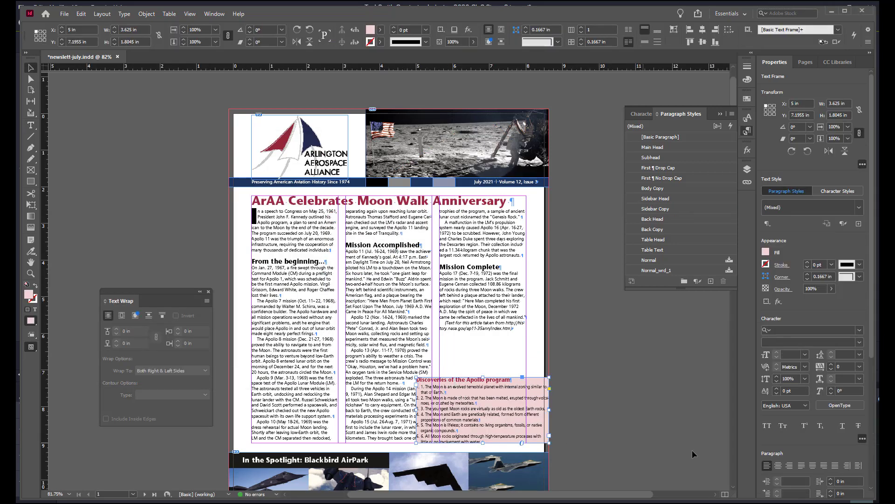
pyautogui.scroll(-10, 834, 433)
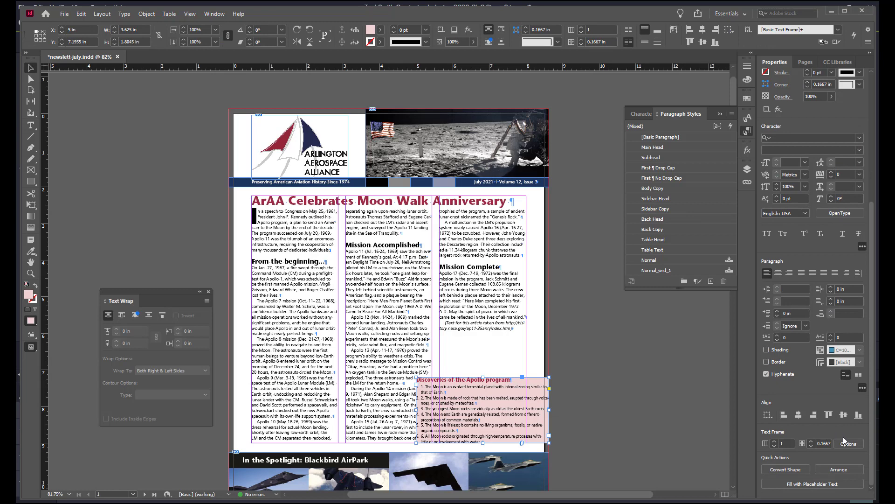
pyautogui.click(846, 442)
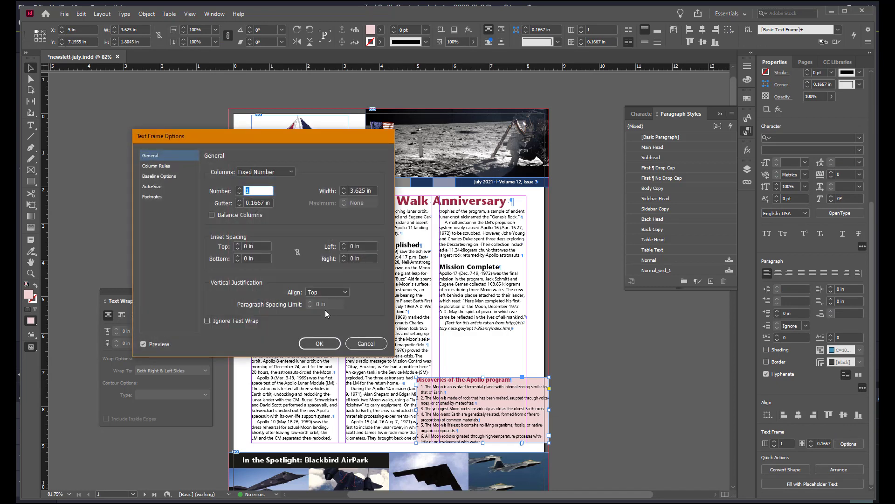
pyautogui.click(237, 245)
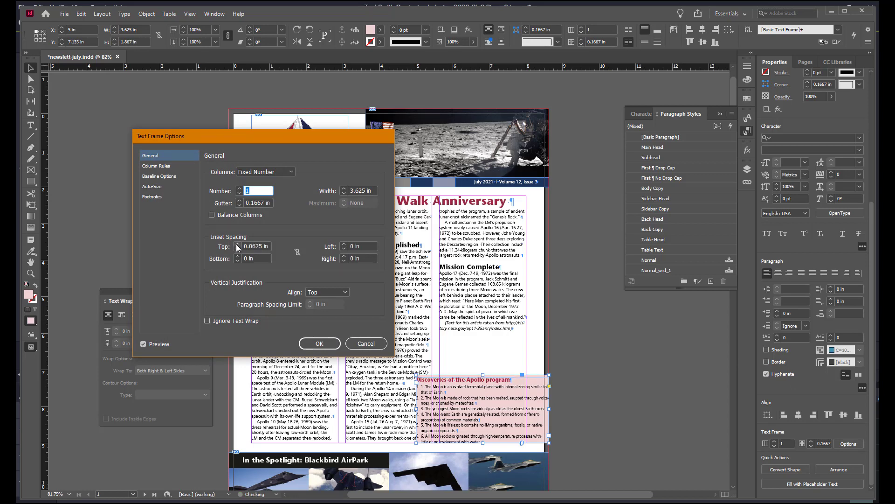
pyautogui.click(237, 244)
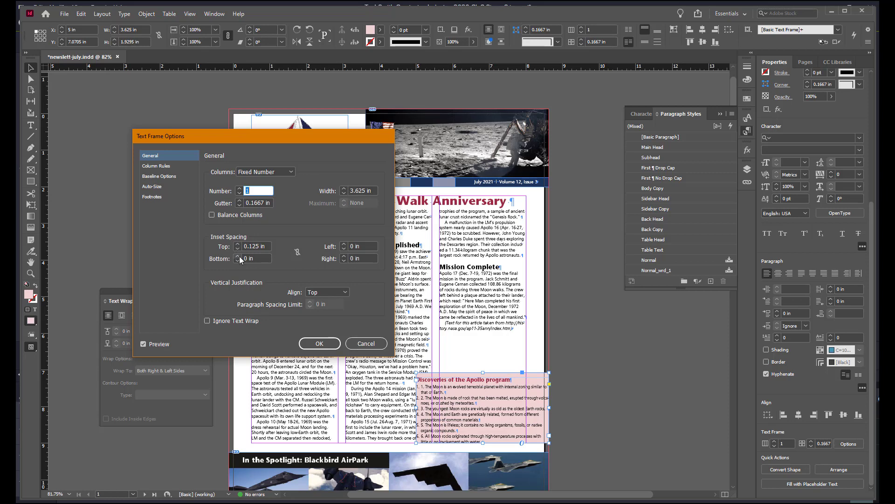
pyautogui.click(238, 256)
pyautogui.click(237, 256)
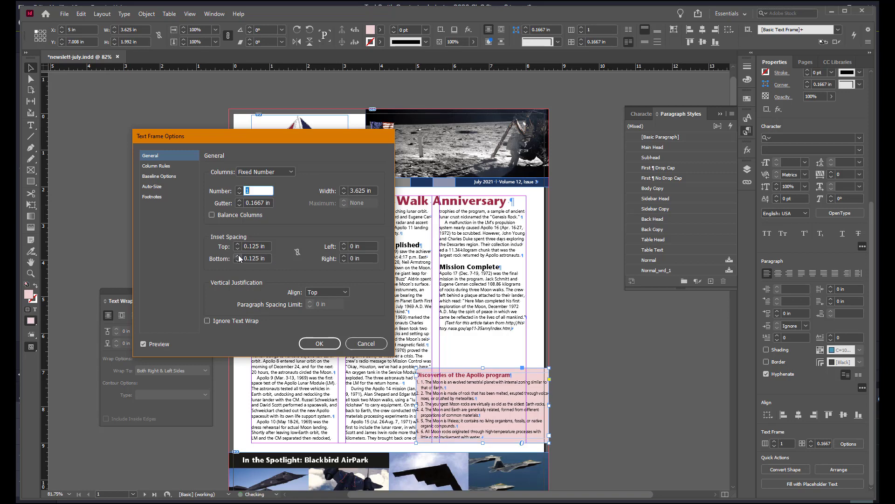
pyautogui.click(343, 245)
pyautogui.click(344, 244)
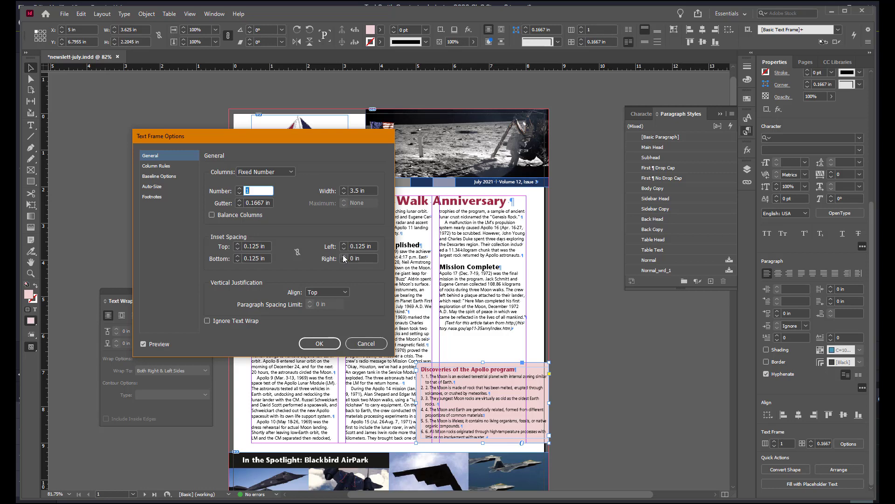
# Step: Set the sidebar frame's right inset spacing to 0.625 in and apply the frame options
pyautogui.click(344, 257)
pyautogui.click(344, 256)
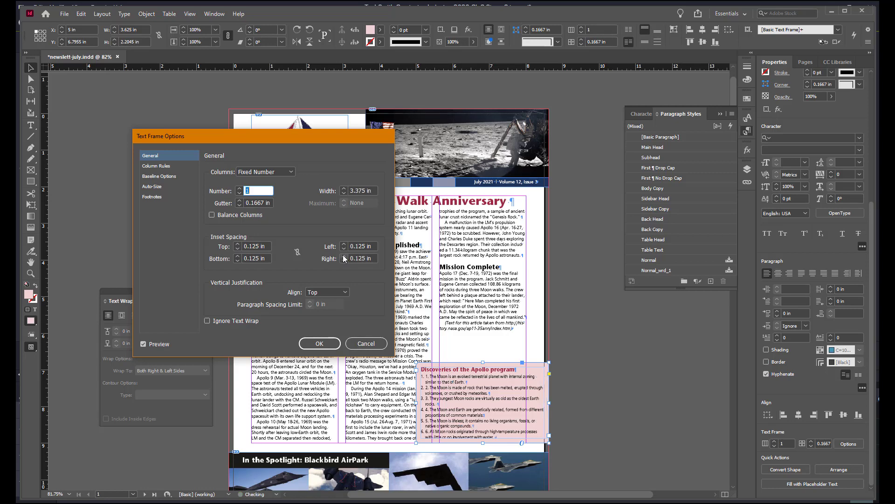
pyautogui.click(343, 257)
pyautogui.click(343, 257)
pyautogui.click(344, 257)
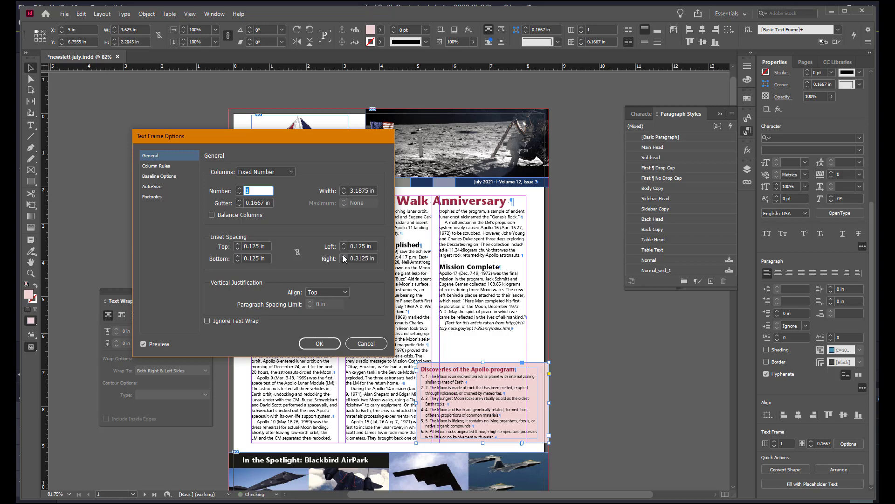
pyautogui.click(344, 256)
pyautogui.click(344, 257)
pyautogui.click(344, 256)
pyautogui.click(344, 256)
pyautogui.click(344, 257)
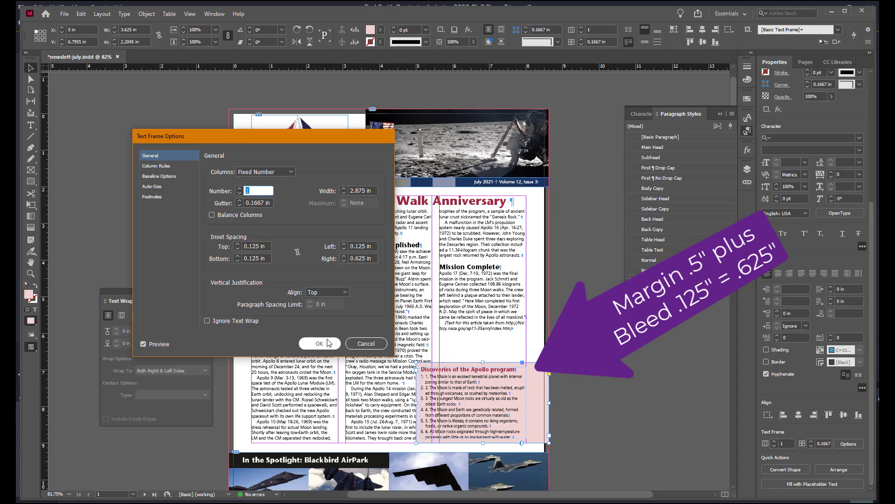
pyautogui.press('Return')
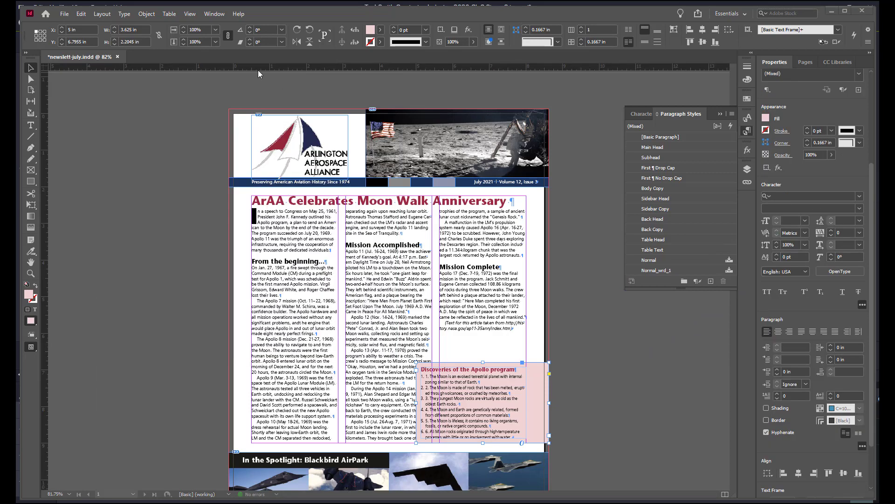
# Step: Wrap the article text around the sidebar frame's bounding box
pyautogui.click(214, 13)
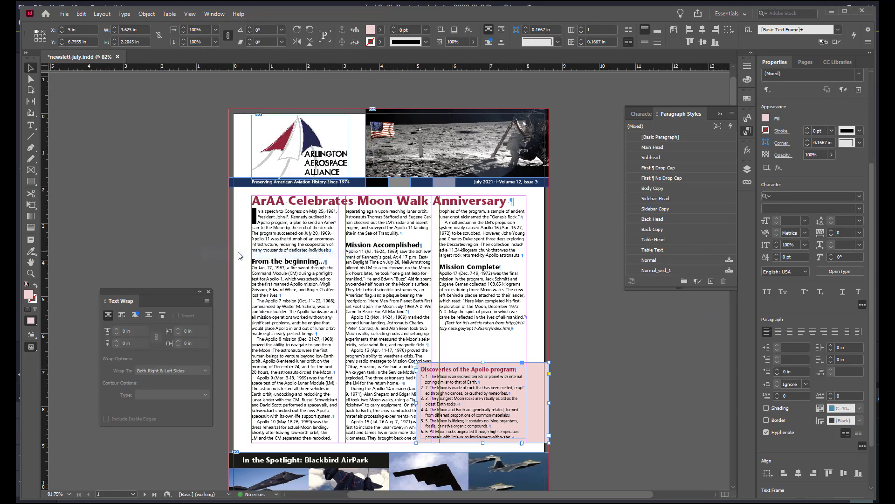
pyautogui.click(229, 254)
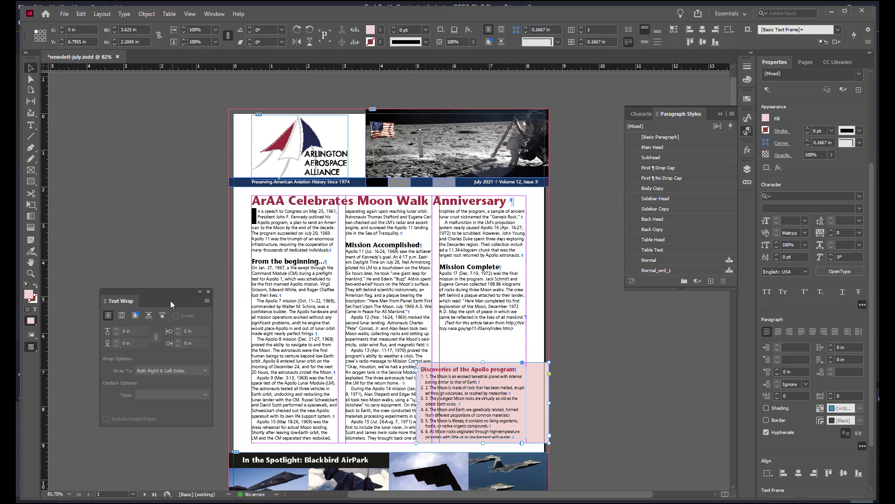
pyautogui.click(121, 316)
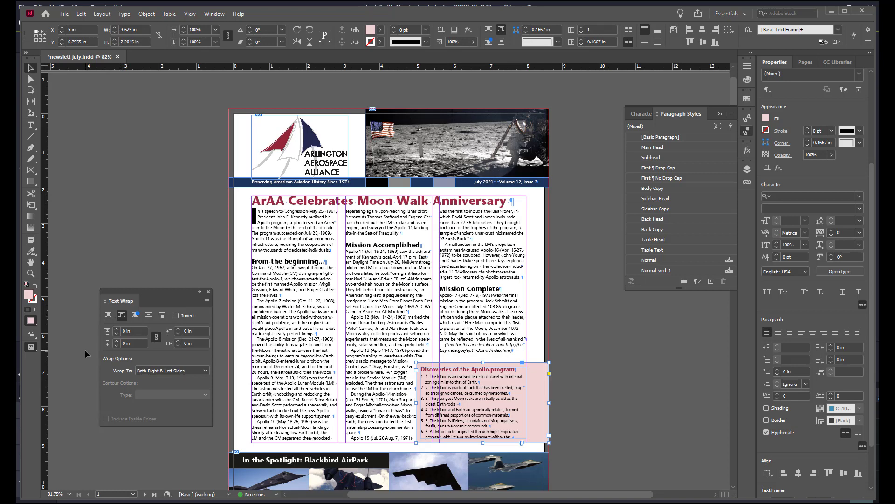
# Step: Set the sidebar frame's text wrap offset to 0.1875 in on all four sides
pyautogui.click(116, 329)
pyautogui.click(116, 334)
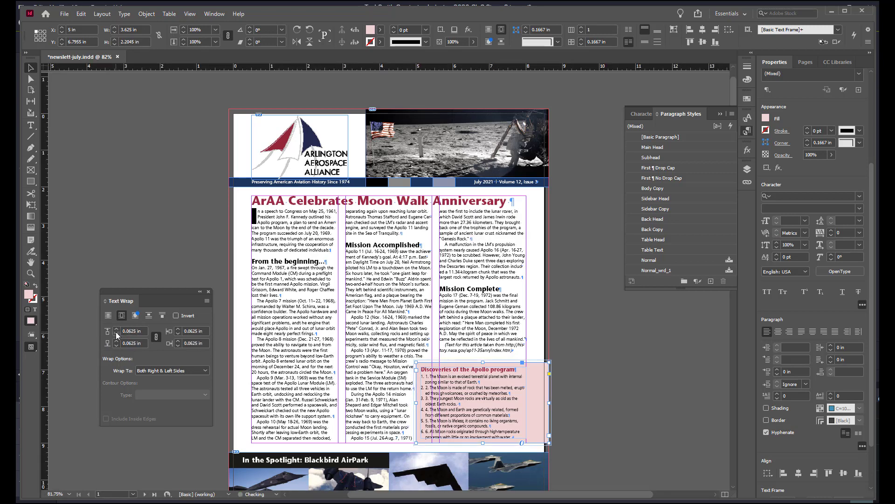
pyautogui.click(117, 329)
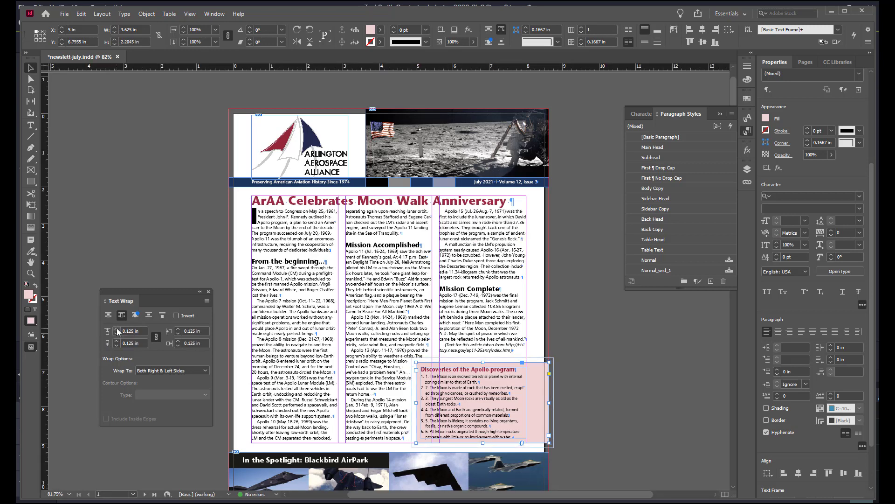
pyautogui.click(116, 328)
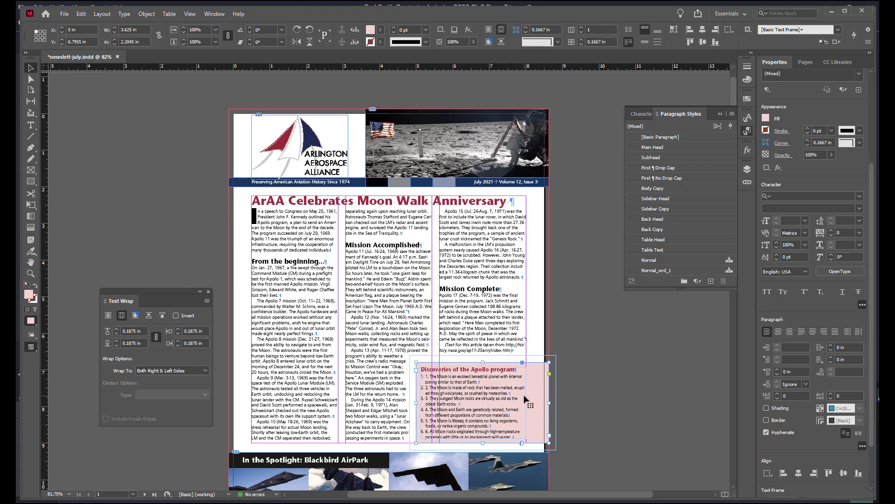
# Step: Delete the duplicate typed numbers at the start of all six sidebar list items, keeping the automatic numbering
pyautogui.keyDown('ctrl'); pyautogui.click(454, 399); pyautogui.keyUp('ctrl')
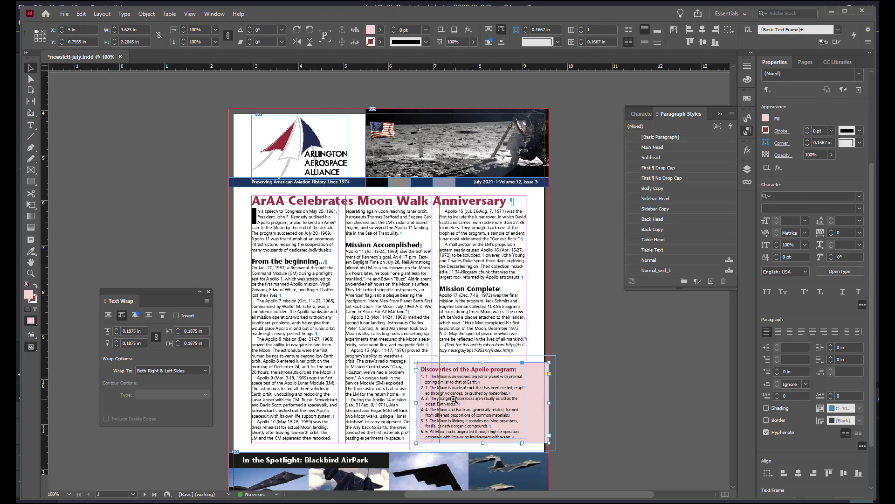
pyautogui.keyDown('ctrl'); pyautogui.click(454, 398); pyautogui.keyUp('ctrl')
pyautogui.keyDown('ctrl'); pyautogui.click(449, 415); pyautogui.keyUp('ctrl')
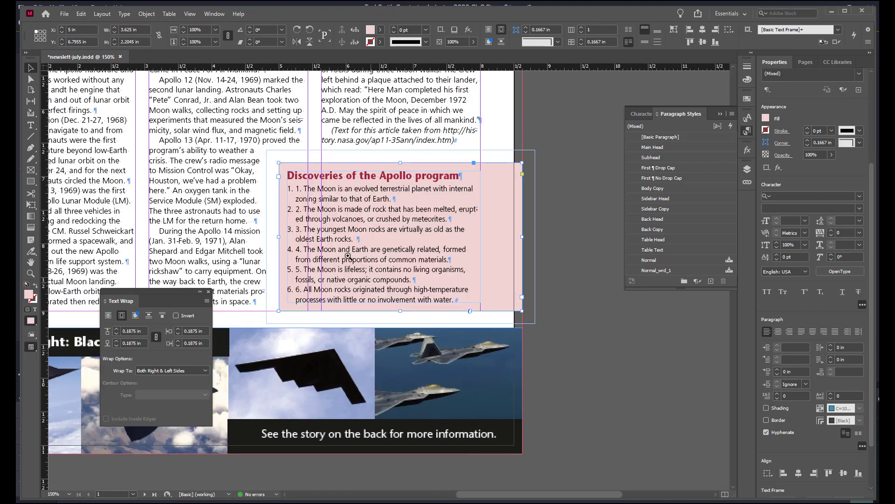
pyautogui.click(31, 125)
pyautogui.click(303, 188)
pyautogui.moveTo(303, 189); pyautogui.dragTo(297, 188)
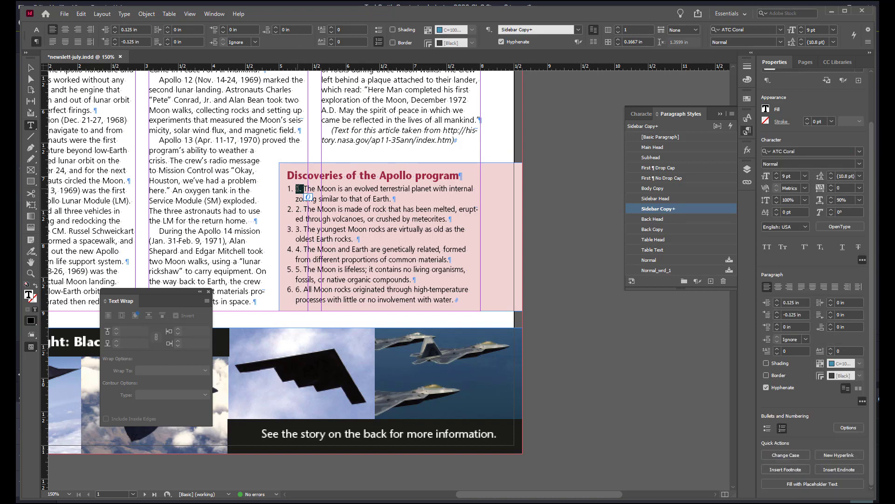
pyautogui.press('BackSpace')
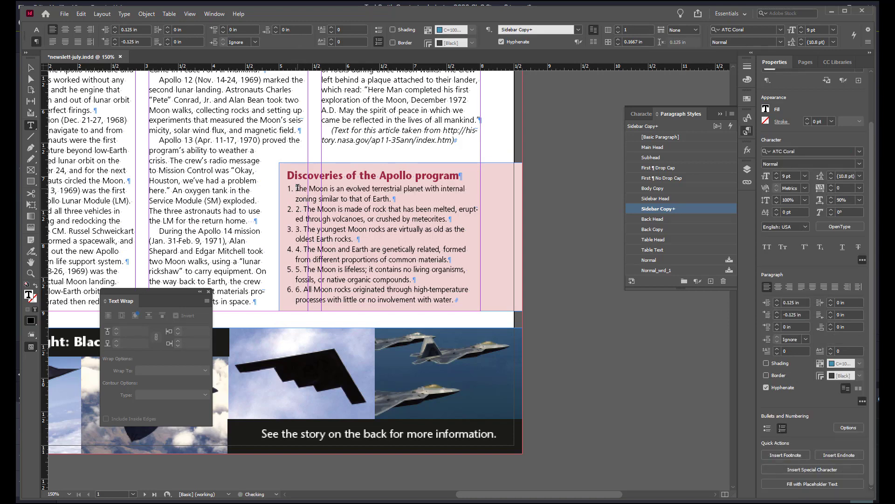
pyautogui.moveTo(304, 209); pyautogui.dragTo(297, 289)
pyautogui.press('BackSpace')
pyautogui.press('BackSpace')
pyautogui.press('BackSpace')
pyautogui.press('BackSpace')
pyautogui.press('BackSpace')
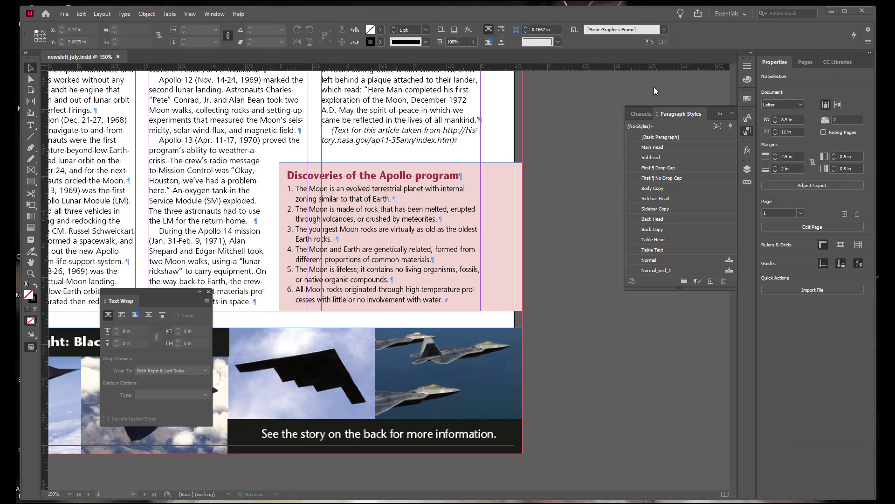
# Step: Go to page 2 and bring the whole page into view, clear of the Text Wrap panel
pyautogui.click(805, 62)
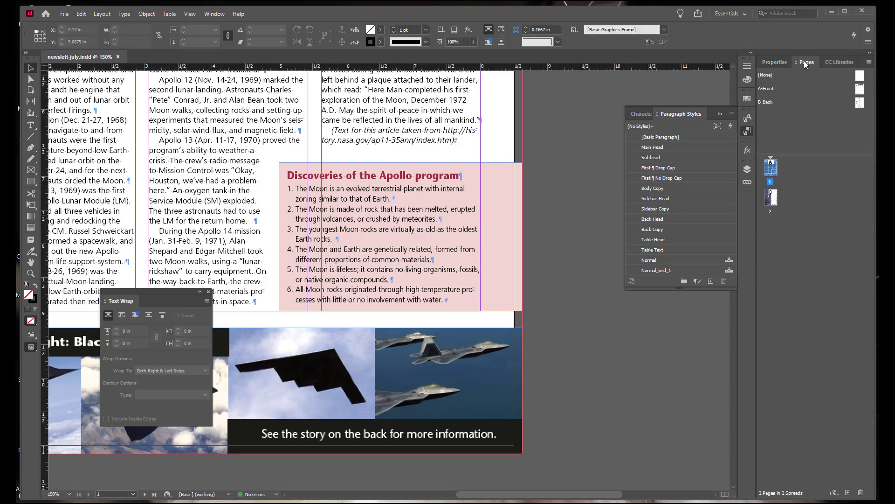
pyautogui.doubleClick(772, 196)
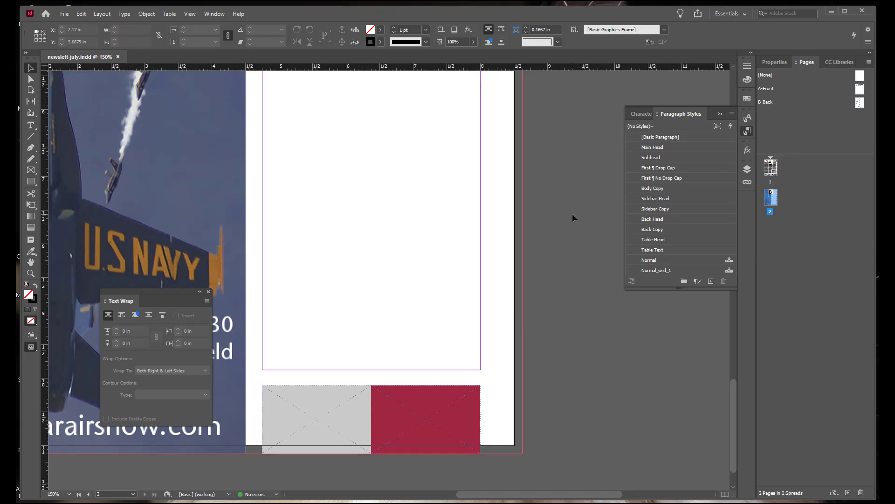
pyautogui.hotkey('ctrl', '-')
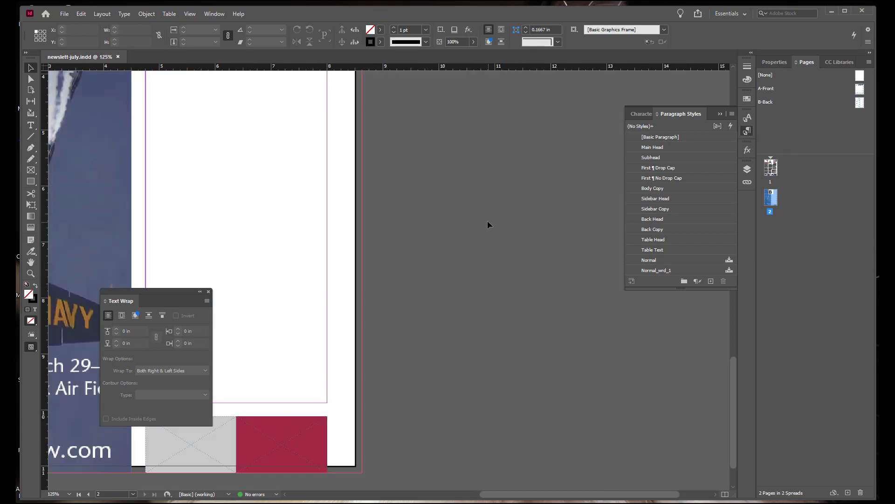
pyautogui.hotkey('ctrl', '-')
pyautogui.moveTo(446, 226); pyautogui.dragTo(590, 231)
pyautogui.hotkey('ctrl', '-')
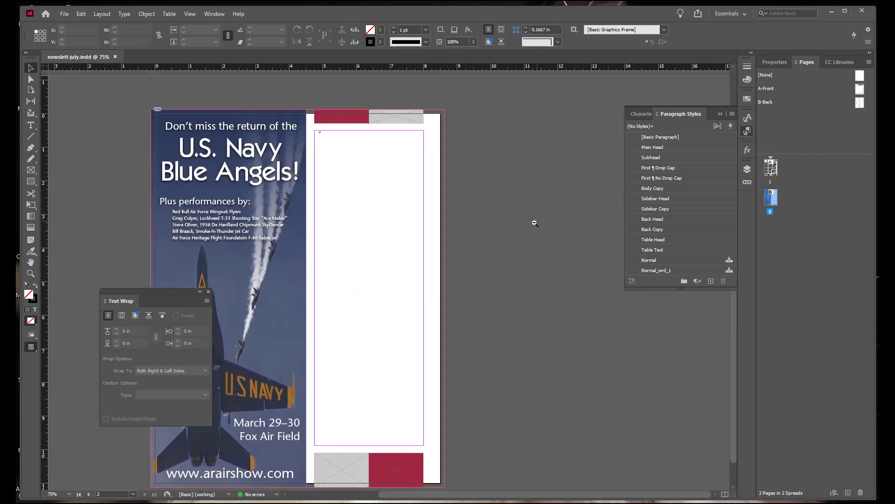
pyautogui.moveTo(511, 245); pyautogui.dragTo(571, 222)
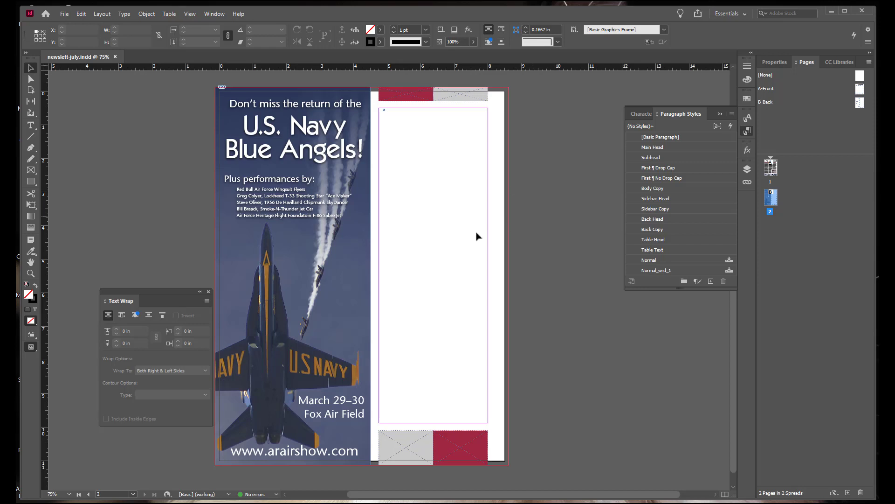
pyautogui.moveTo(167, 291); pyautogui.dragTo(138, 286)
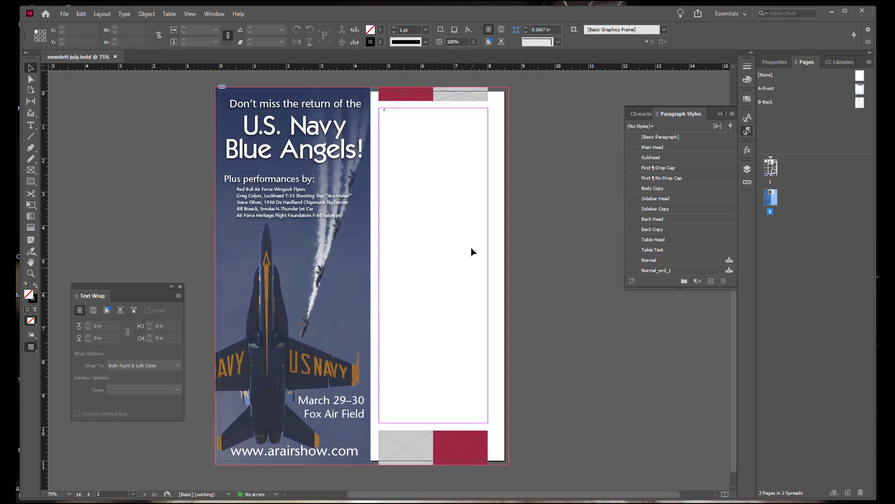
# Step: Place blackbird-airpark.doc in the empty text frame on page 2 with Show Import Options turned off
pyautogui.click(63, 13)
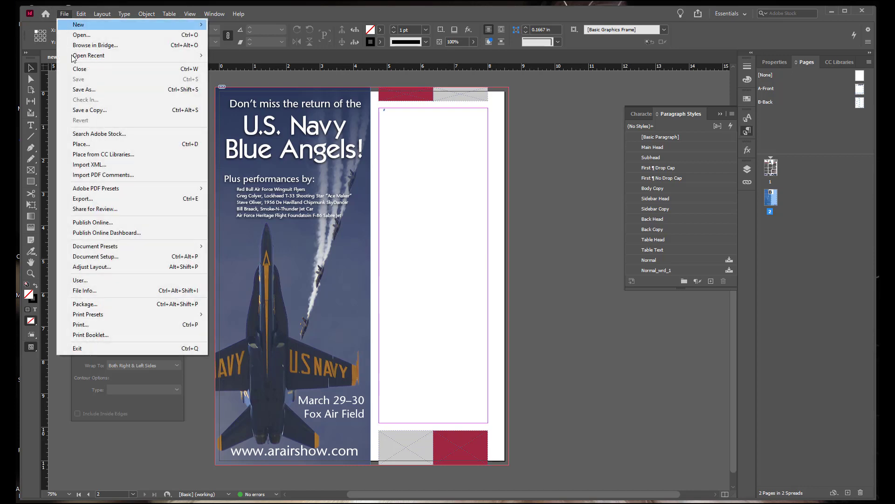
pyautogui.click(80, 144)
pyautogui.click(352, 308)
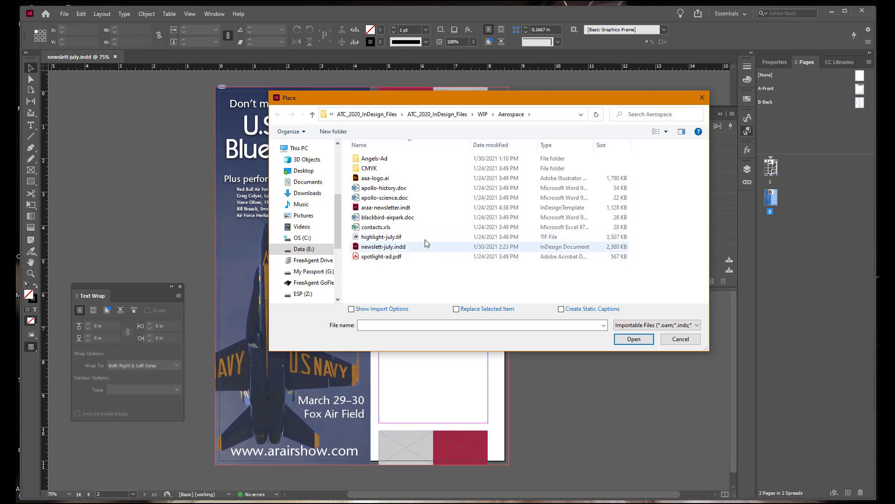
pyautogui.click(411, 218)
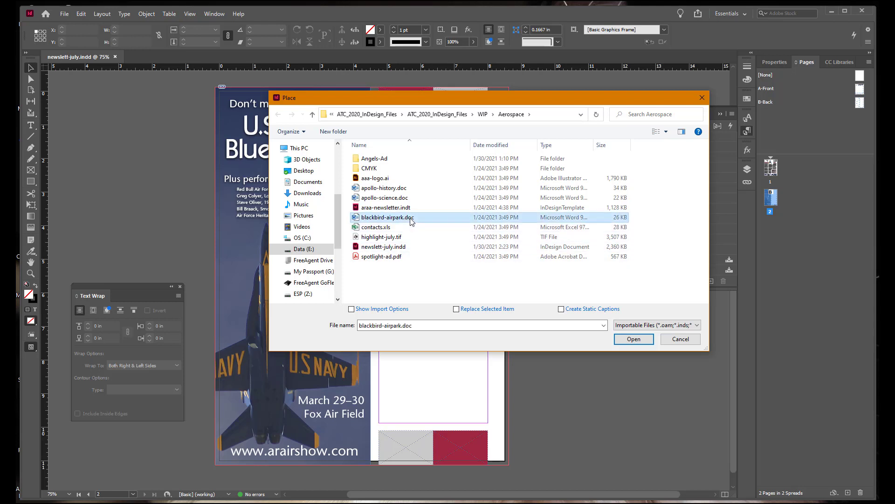
pyautogui.click(634, 339)
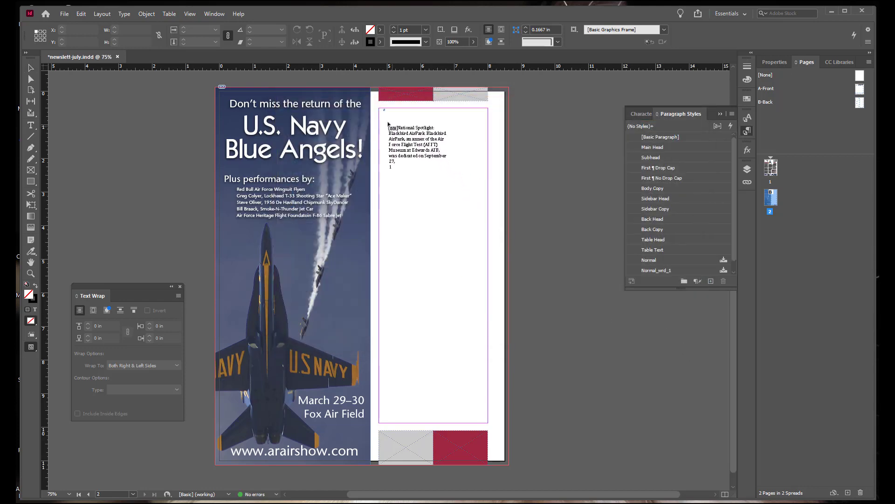
pyautogui.click(387, 122)
pyautogui.moveTo(388, 122); pyautogui.dragTo(383, 113)
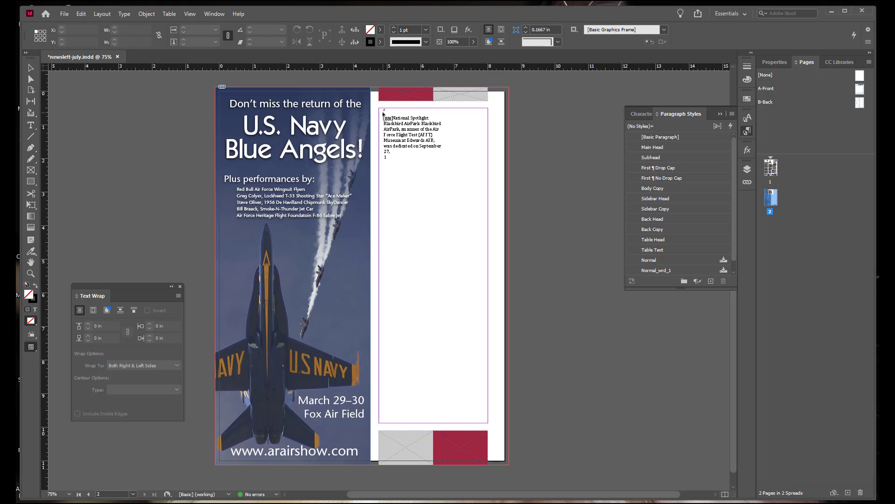
pyautogui.moveTo(383, 113); pyautogui.dragTo(380, 111)
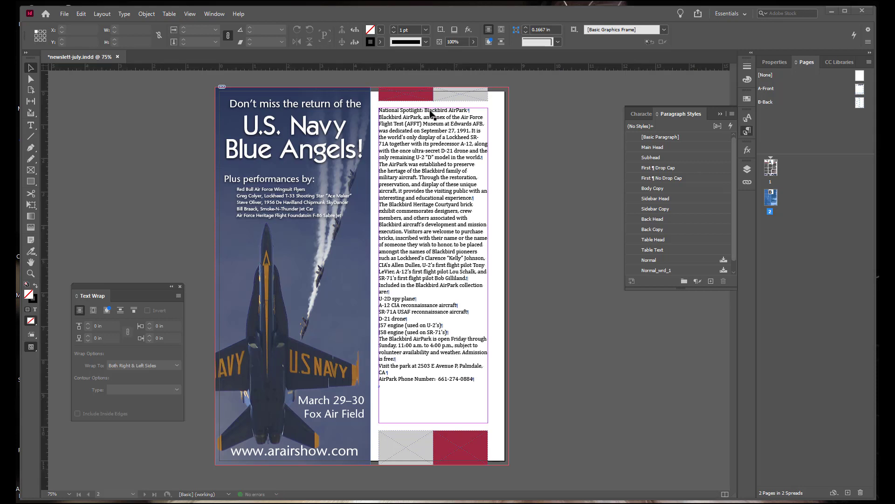
# Step: Apply the Back Head style to the National Spotlight heading and Back Copy to all the text below it
pyautogui.doubleClick(430, 111)
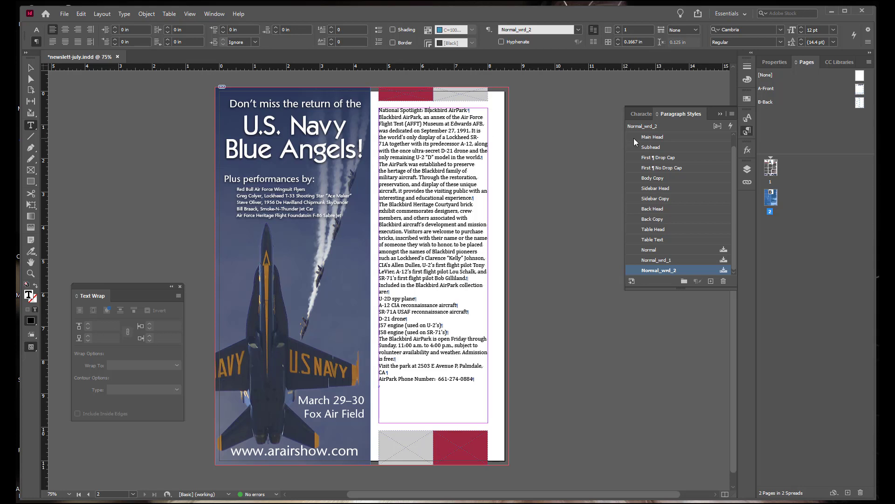
pyautogui.click(669, 210)
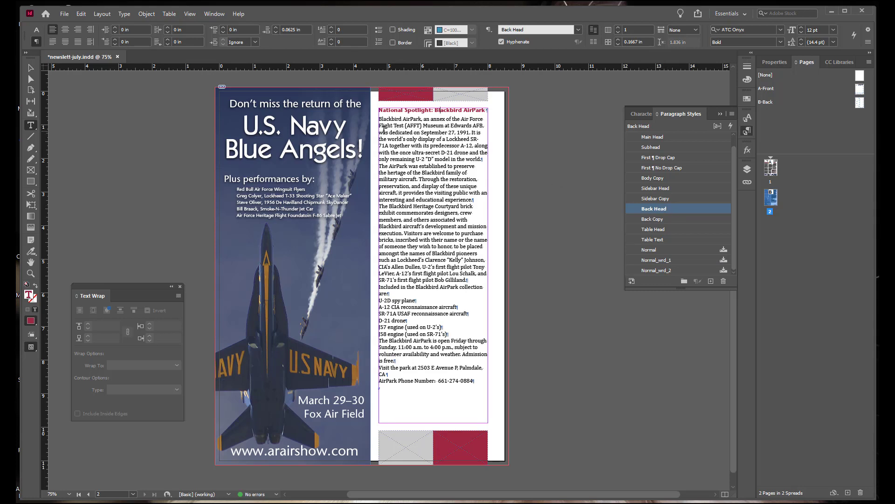
pyautogui.moveTo(378, 120); pyautogui.dragTo(474, 383)
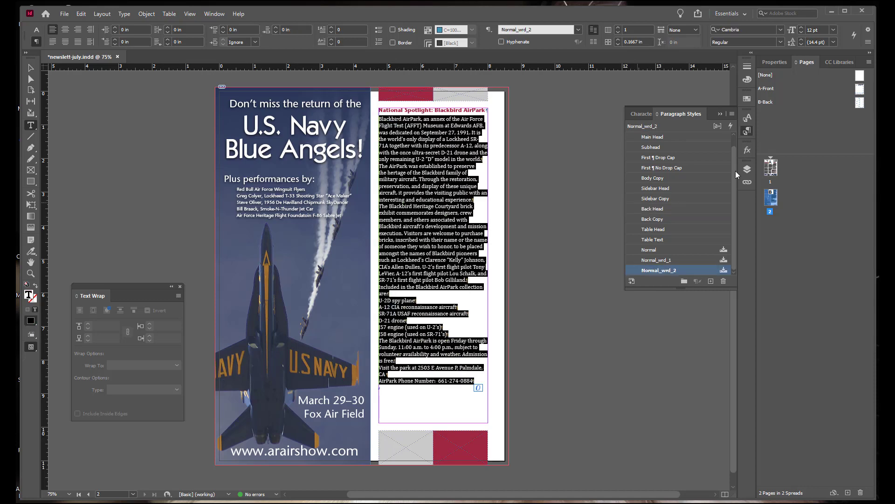
pyautogui.click(665, 220)
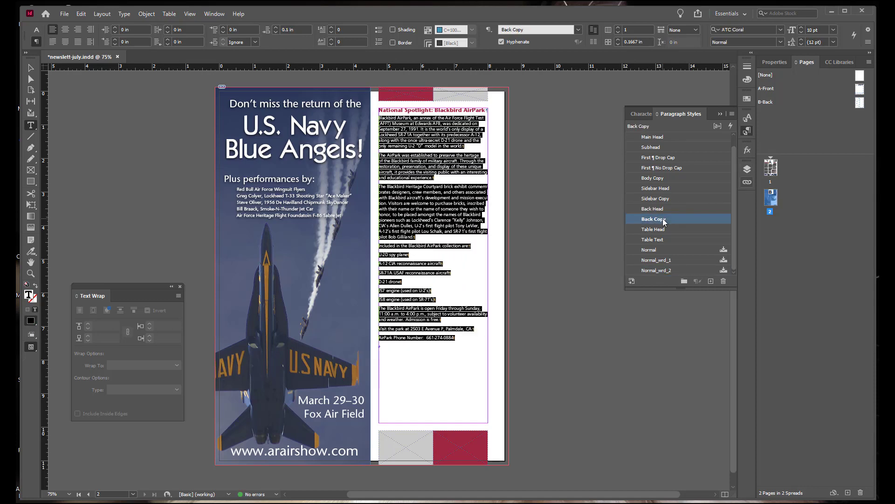
# Step: Make the six collection items from U-2D spy plane to J58 engine a bulleted list
pyautogui.click(413, 250)
pyautogui.moveTo(379, 254); pyautogui.dragTo(436, 300)
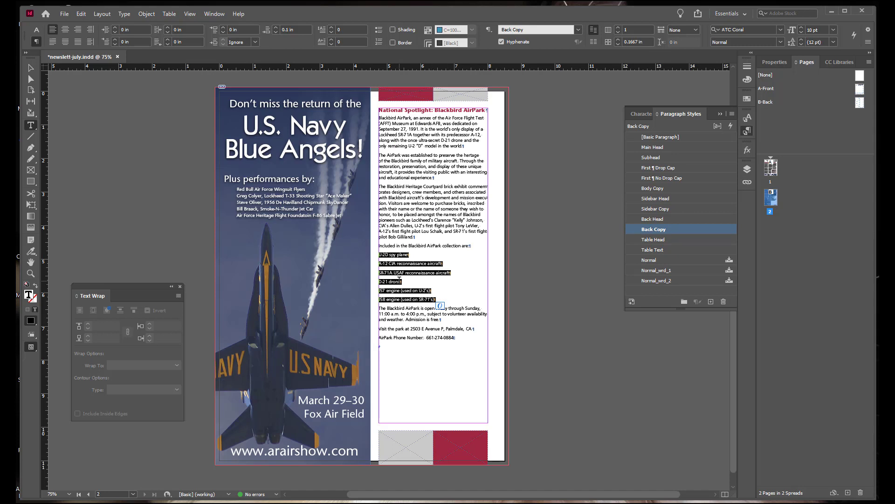
pyautogui.click(773, 62)
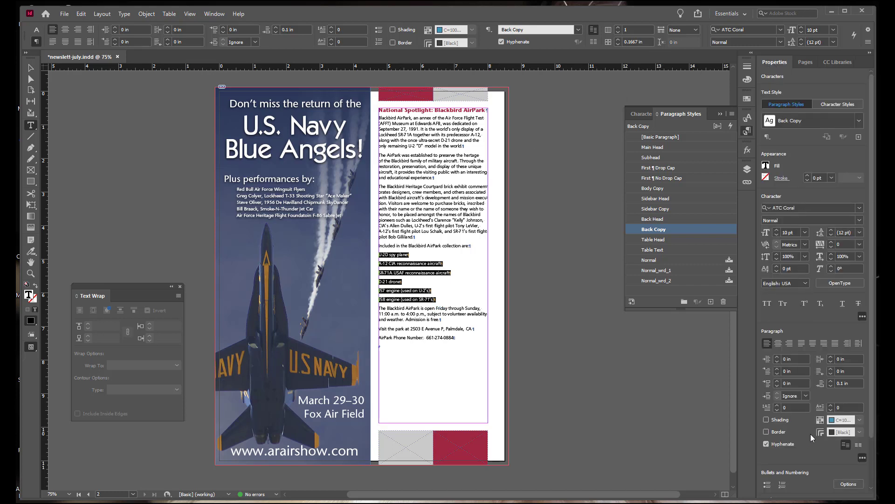
pyautogui.scroll(-3, 811, 433)
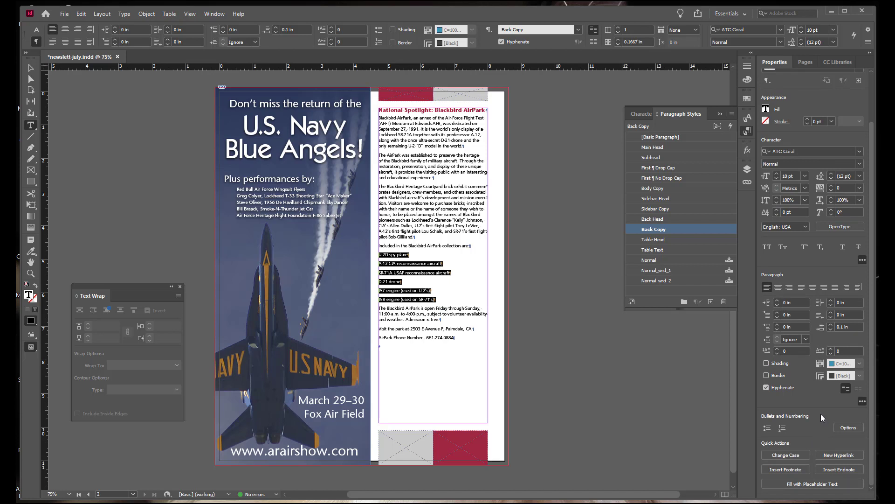
pyautogui.click(767, 429)
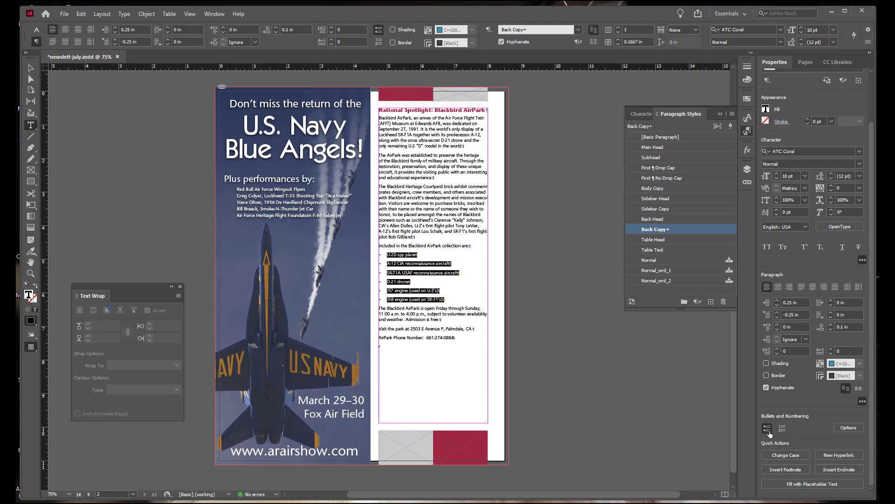
# Step: Give the collection list asterisk bullets with a first line indent of -0.125 in and apply the bullet options
pyautogui.click(847, 428)
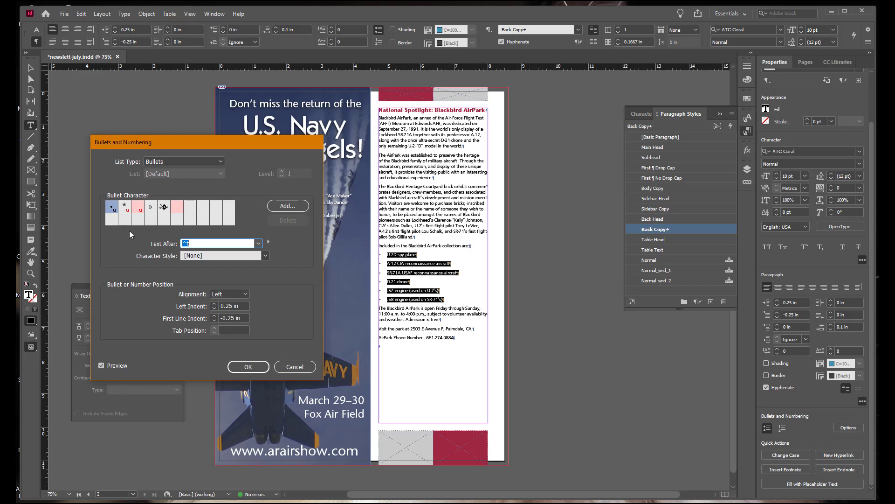
pyautogui.click(125, 207)
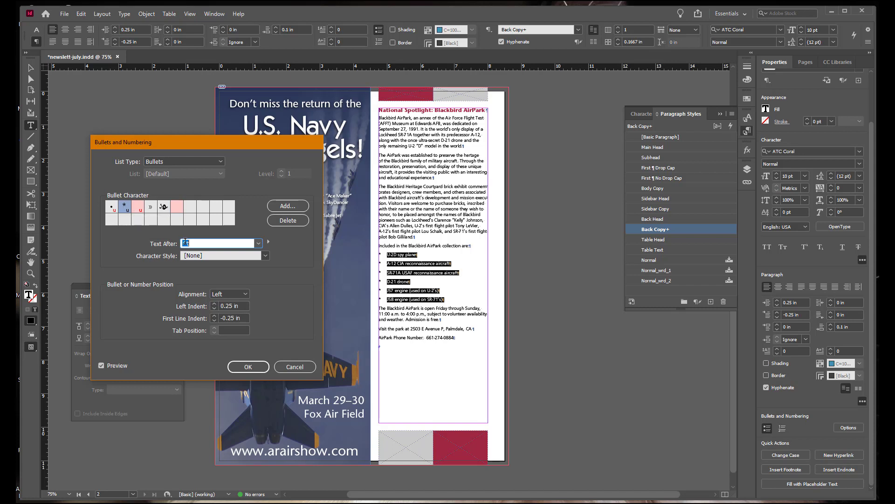
pyautogui.click(228, 318)
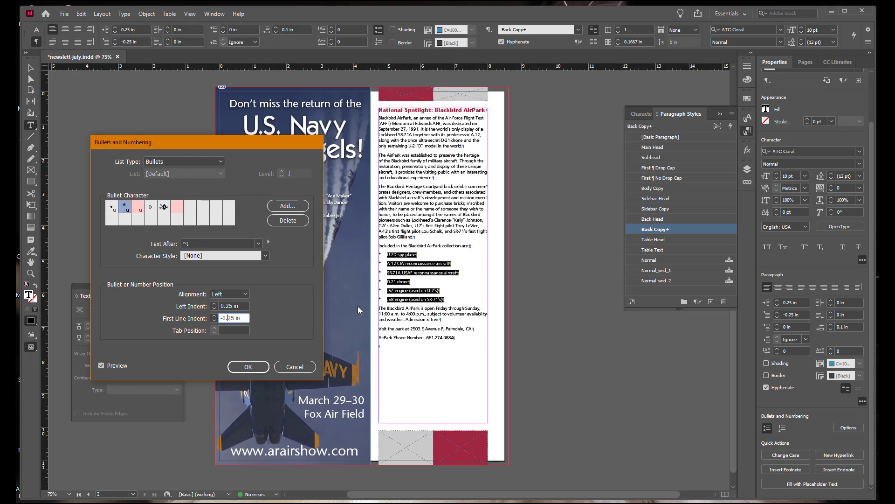
pyautogui.write('1')
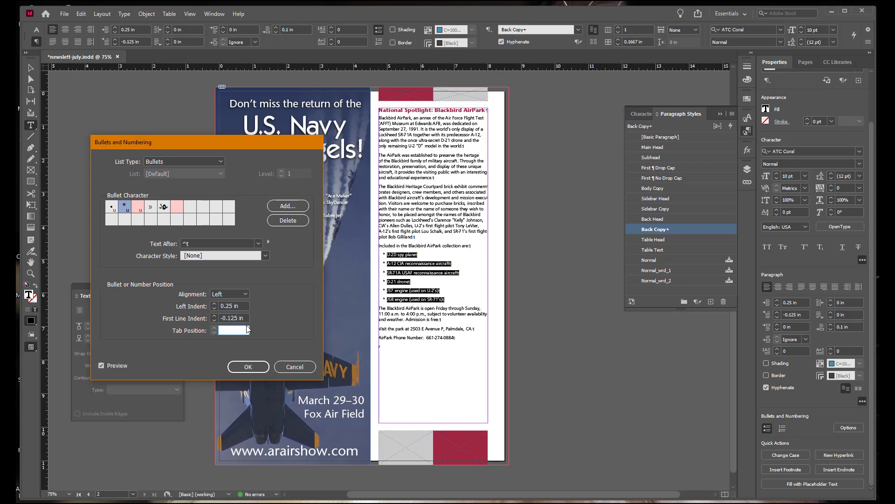
pyautogui.click(246, 328)
pyautogui.click(241, 367)
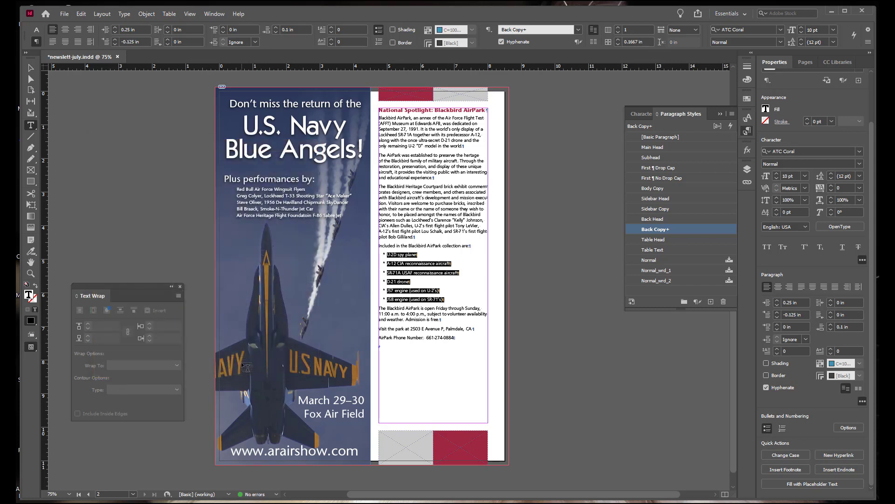